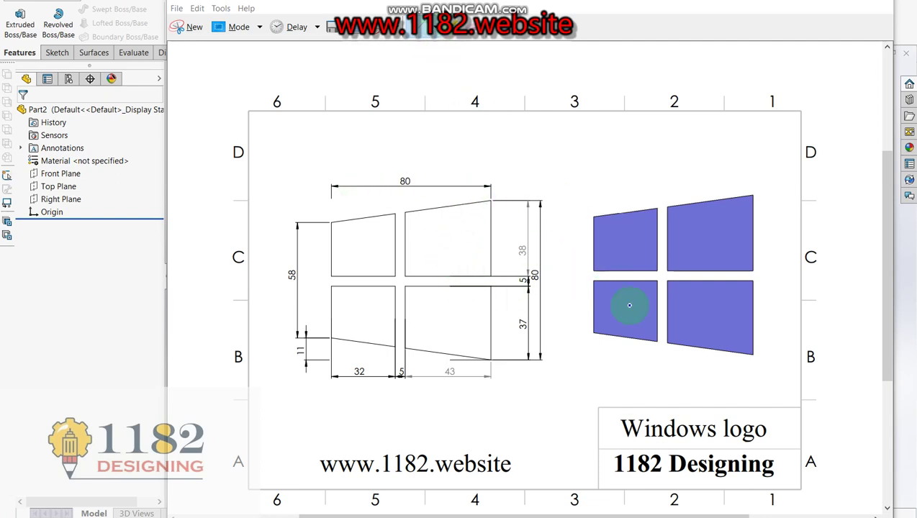
# - Circle the 'Windows logo' title on the reference drawing, then return to the part
pyautogui.moveTo(615, 413); pyautogui.dragTo(621, 450, button='right')
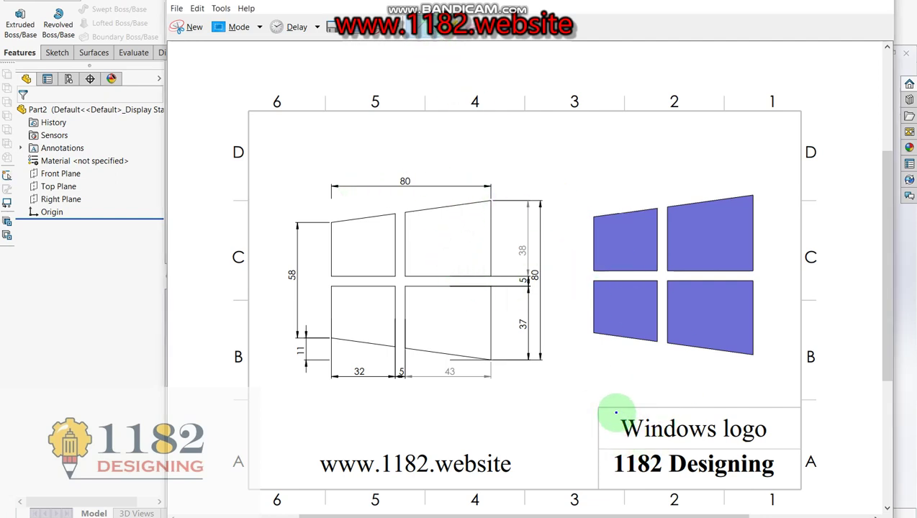
pyautogui.moveTo(623, 449)
pyautogui.mouseDown()
pyautogui.moveTo(788, 424)
pyautogui.moveTo(751, 399)
pyautogui.moveTo(615, 412)
pyautogui.mouseUp()
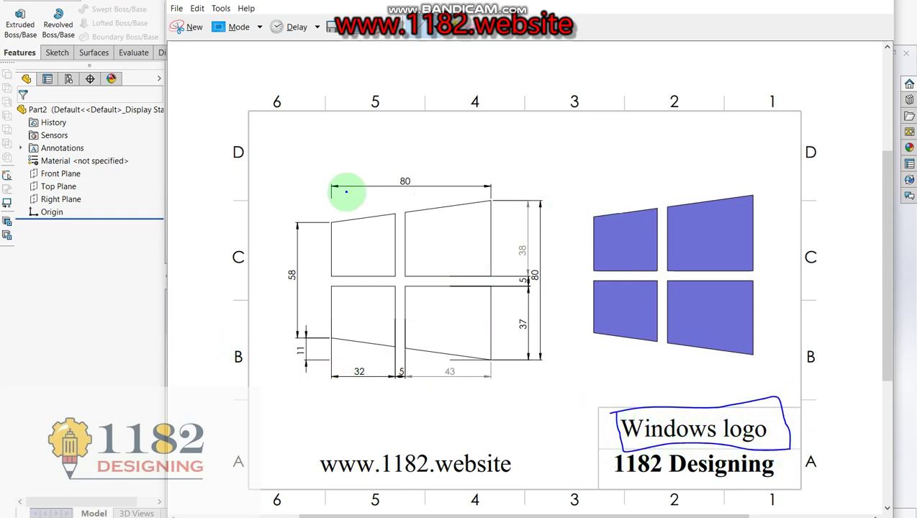
pyautogui.click(90, 306)
# - Start an extruded boss on the Front Plane and draw a centre rectangle at the origin
pyautogui.click(21, 28)
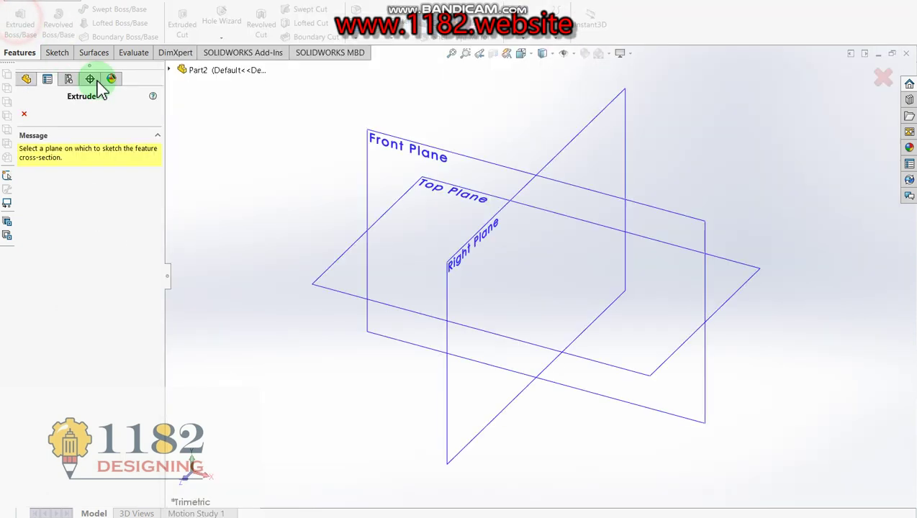
pyautogui.click(394, 156)
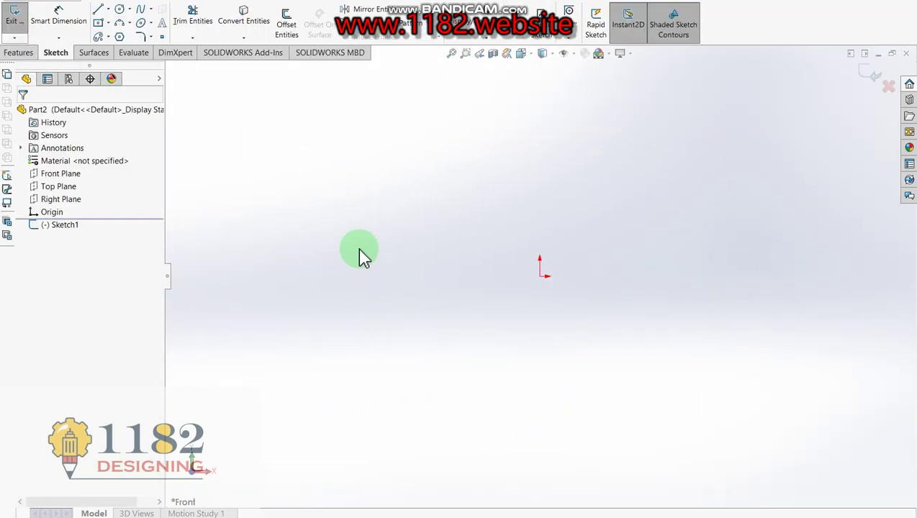
pyautogui.click(108, 26)
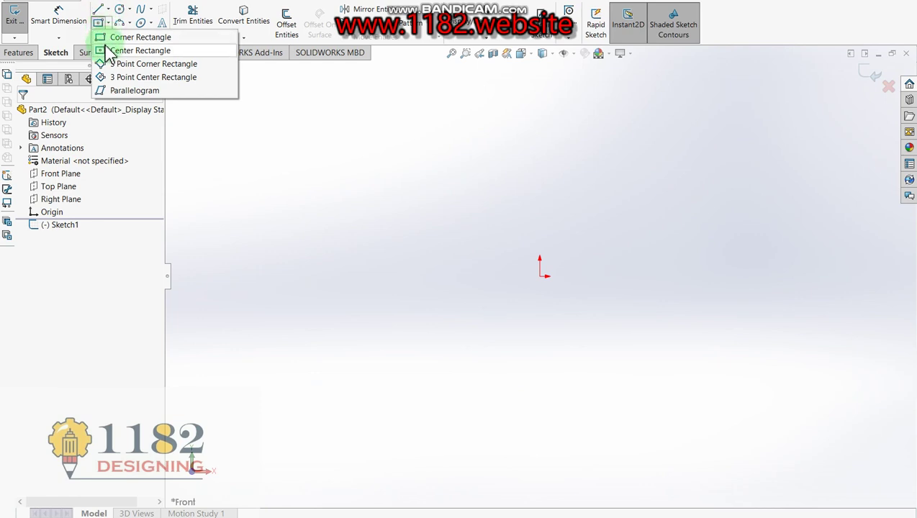
pyautogui.click(109, 50)
pyautogui.click(540, 276)
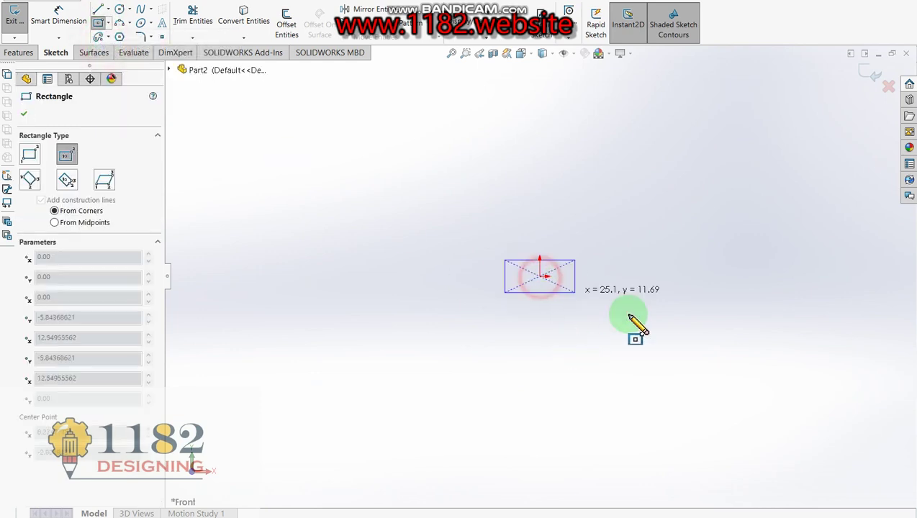
pyautogui.click(667, 371)
# - Dimension the rectangle's top edge to 80 mm, then mark the height on the reference
pyautogui.click(60, 17)
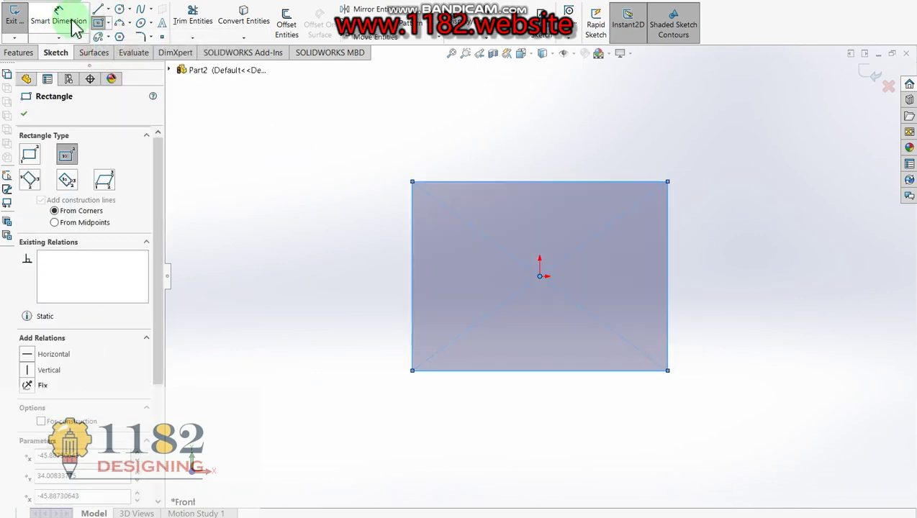
pyautogui.click(444, 185)
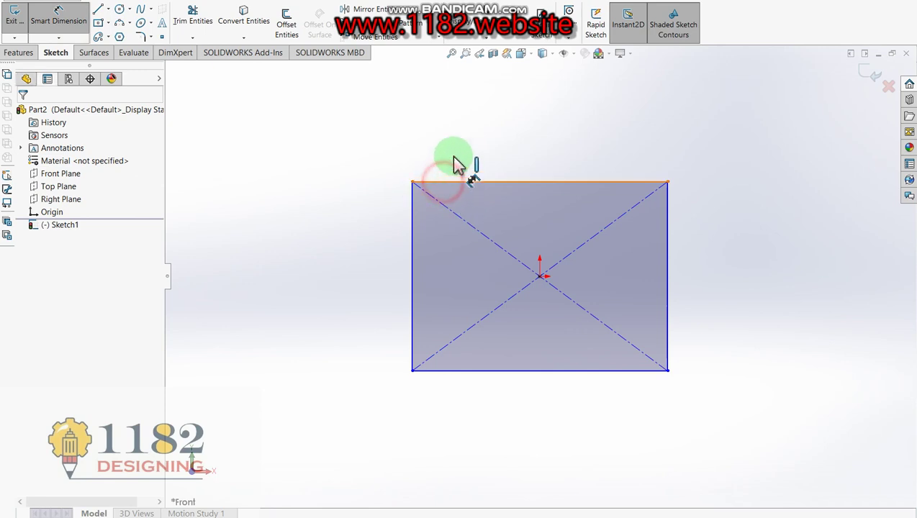
pyautogui.click(461, 143)
pyautogui.write('8')
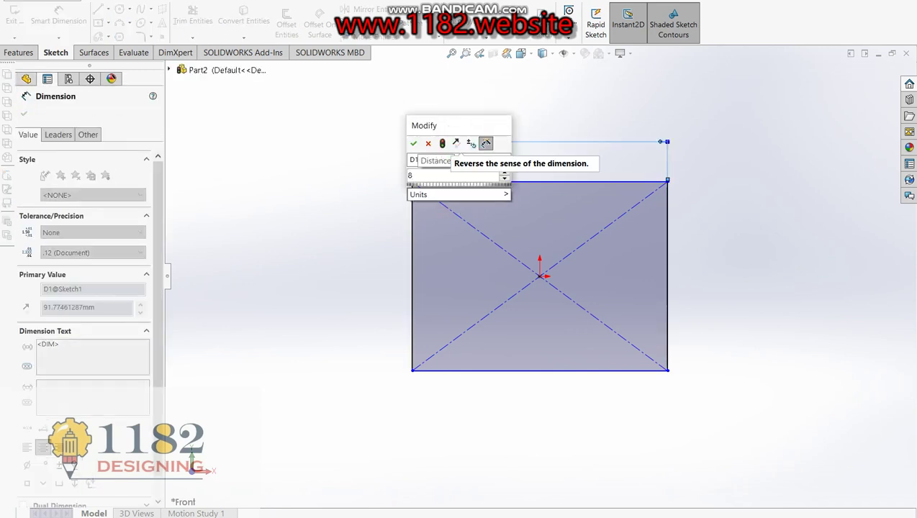
pyautogui.write('0')
pyautogui.press('Return')
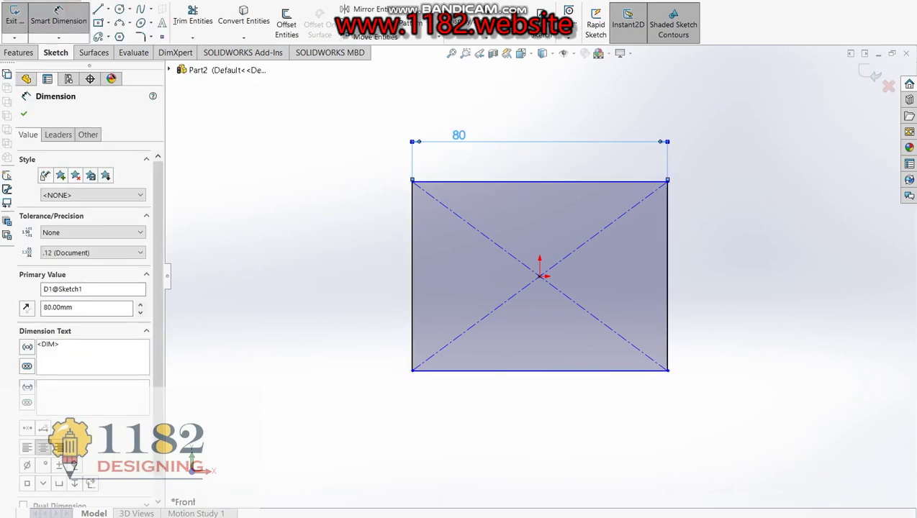
pyautogui.hotkey('alt', 'Tab')
pyautogui.moveTo(391, 164)
pyautogui.mouseDown()
pyautogui.moveTo(392, 188)
pyautogui.moveTo(389, 163)
pyautogui.mouseUp()
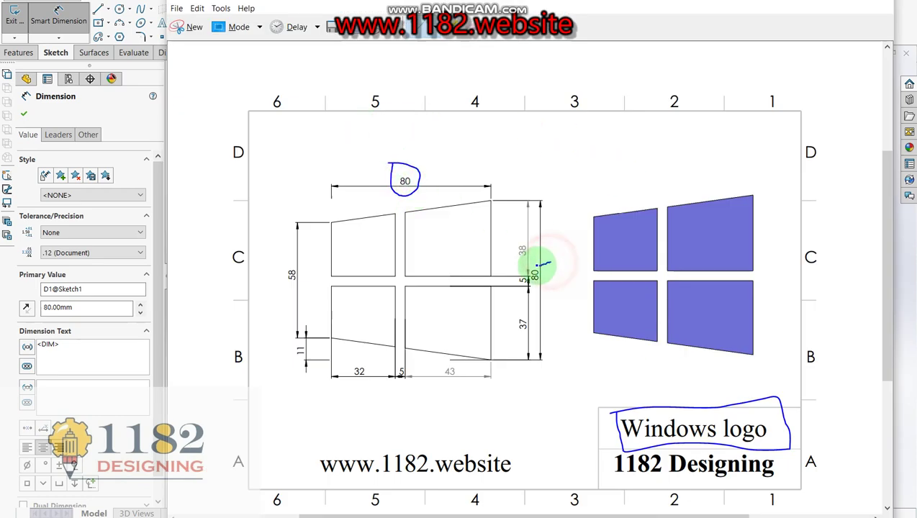
# - Circle the vertical 80 on the reference and dimension the rectangle's right edge to 80 mm
pyautogui.moveTo(530, 285); pyautogui.dragTo(551, 271)
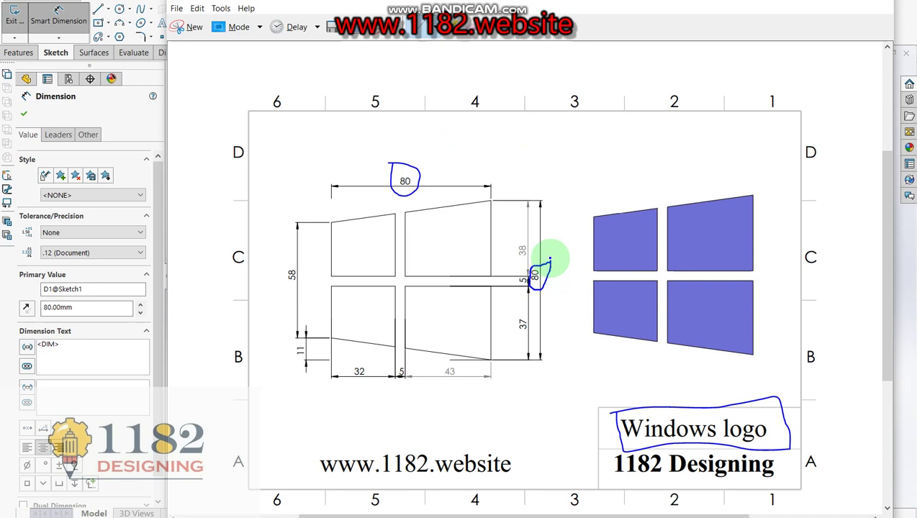
pyautogui.click(135, 122)
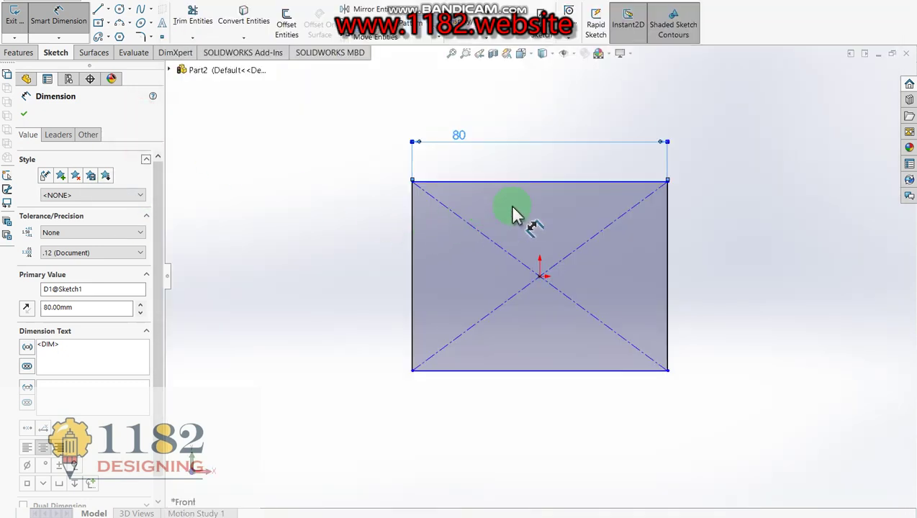
pyautogui.click(670, 282)
pyautogui.click(701, 274)
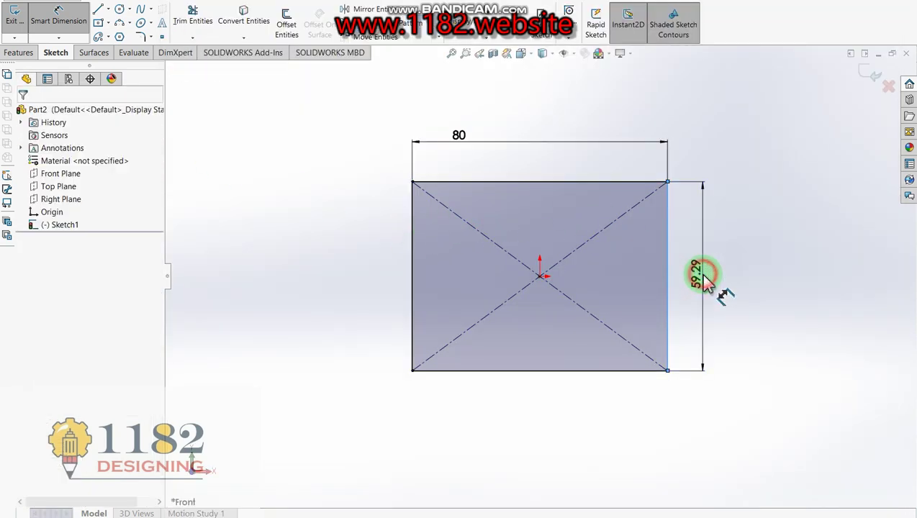
pyautogui.write('80')
pyautogui.press('Return')
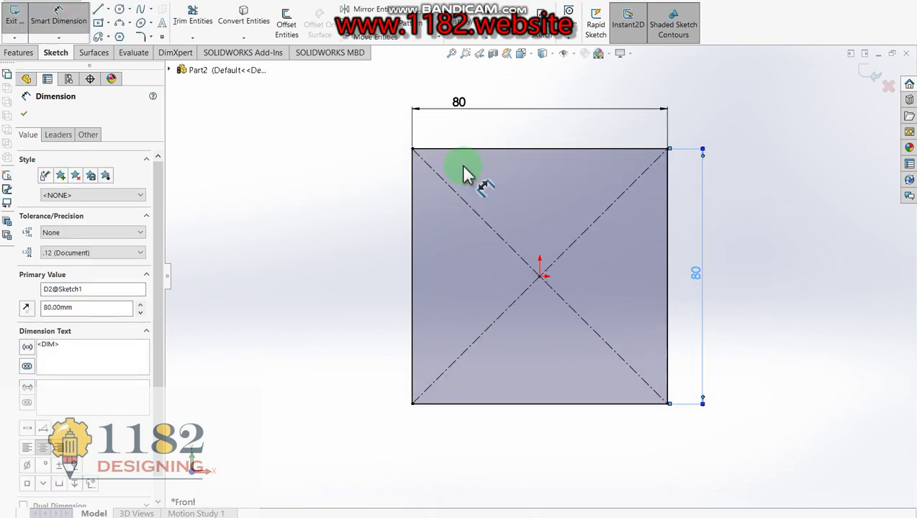
pyautogui.press('Escape')
# - Convert the square's top, left, bottom and right edges to construction lines
pyautogui.click(494, 149)
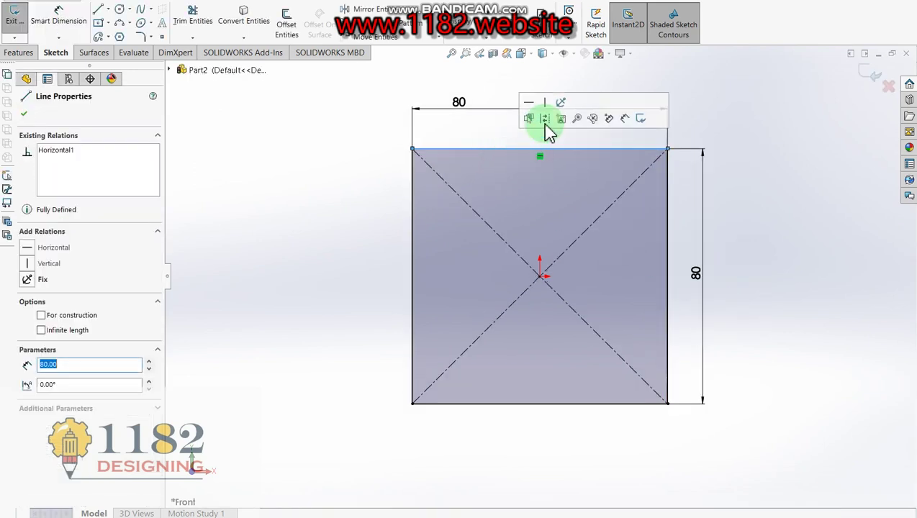
pyautogui.click(545, 124)
pyautogui.click(410, 218)
pyautogui.click(455, 189)
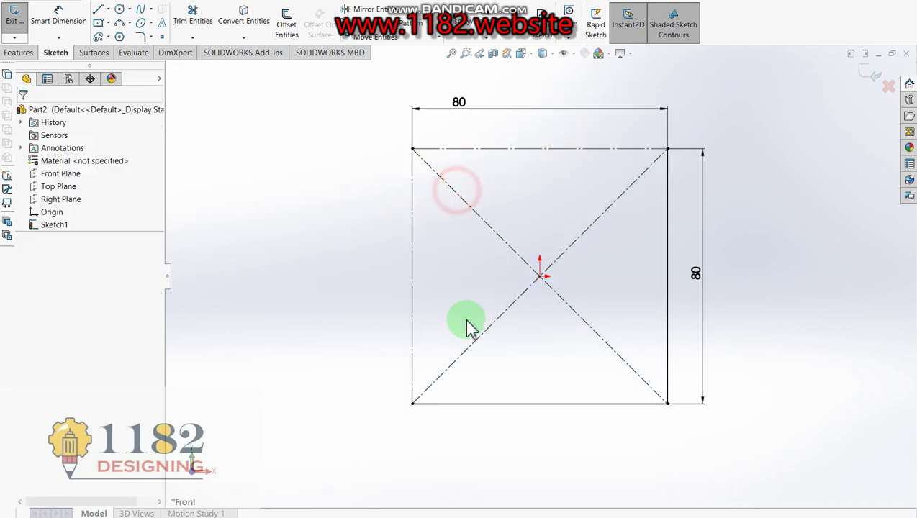
pyautogui.click(529, 408)
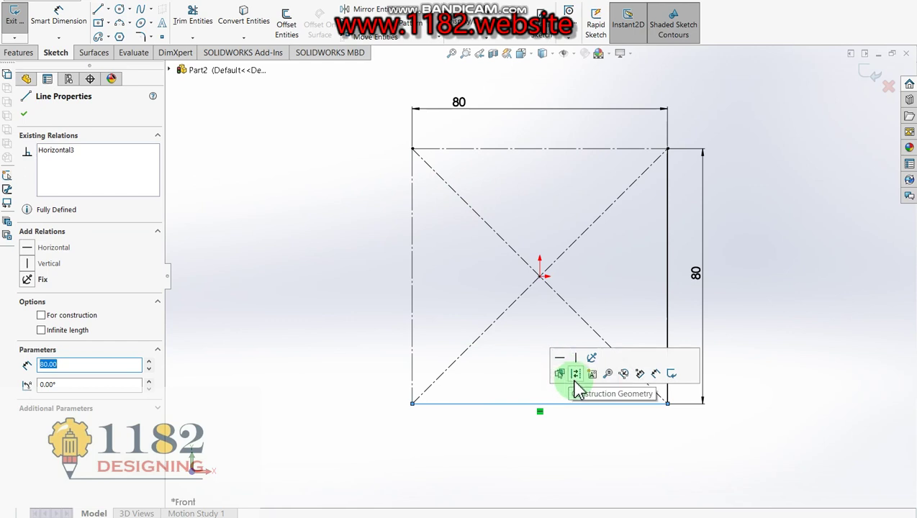
pyautogui.click(573, 379)
pyautogui.click(668, 316)
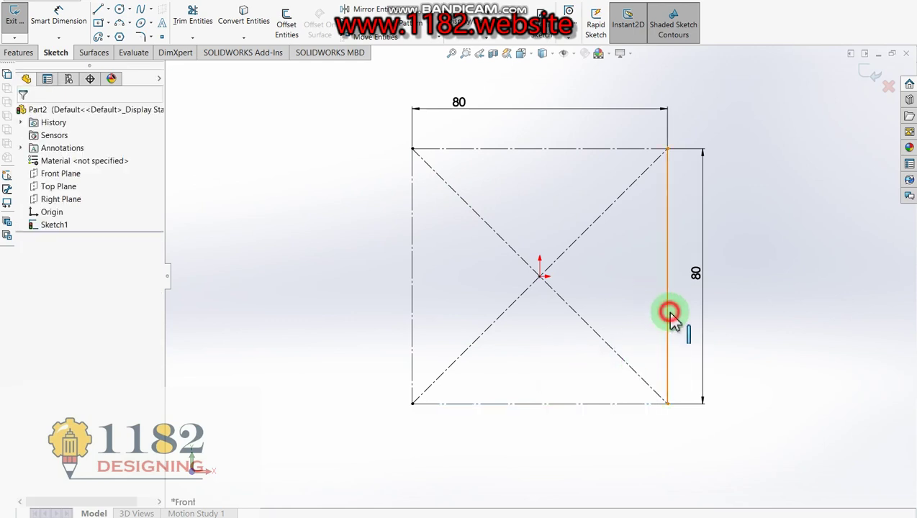
pyautogui.click(715, 283)
pyautogui.click(703, 291)
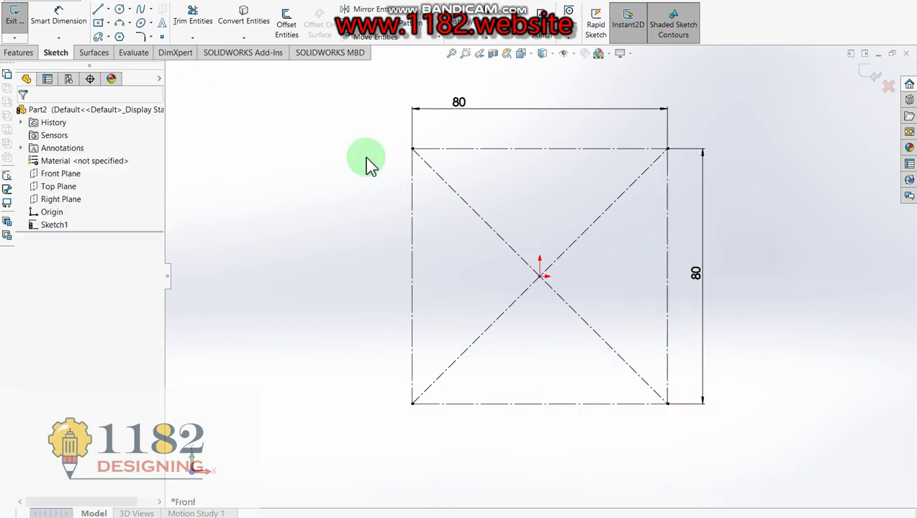
# - Draw a closed four-line trapezoid from the left edge out to the square's right corners
pyautogui.click(94, 7)
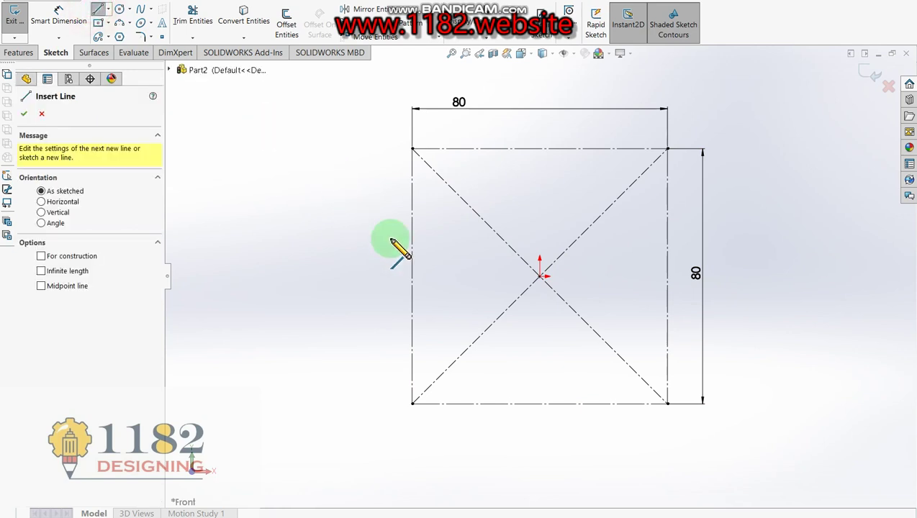
pyautogui.click(412, 199)
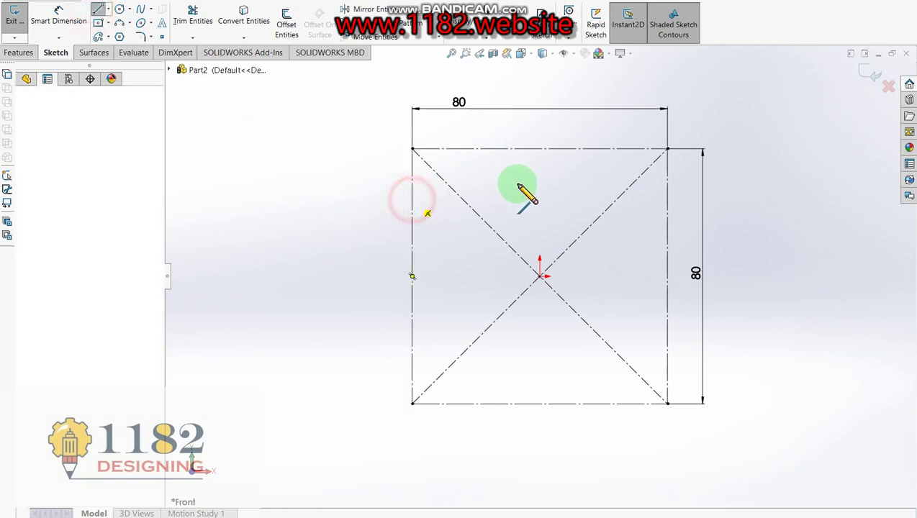
pyautogui.click(667, 149)
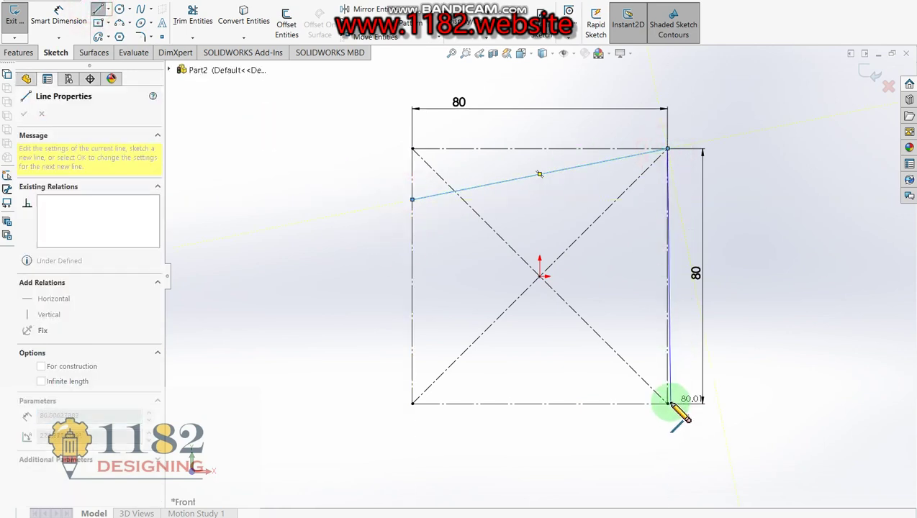
pyautogui.click(413, 366)
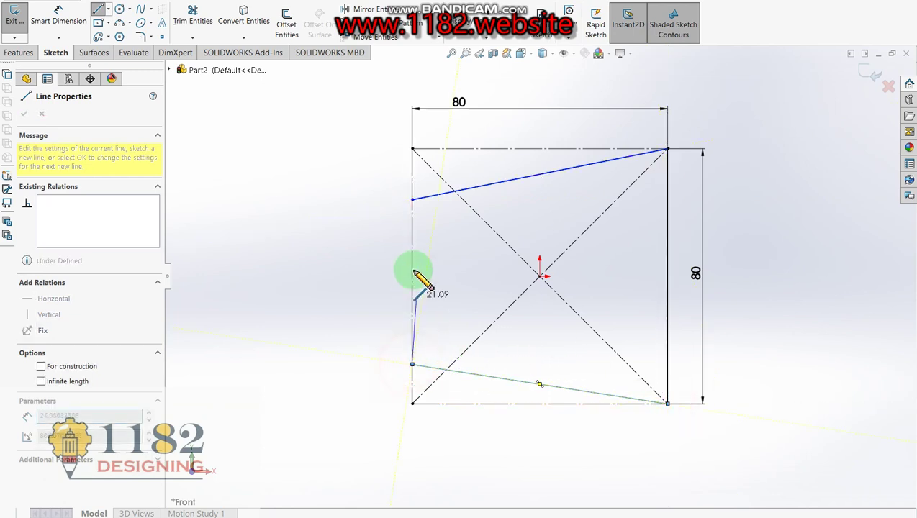
pyautogui.click(413, 201)
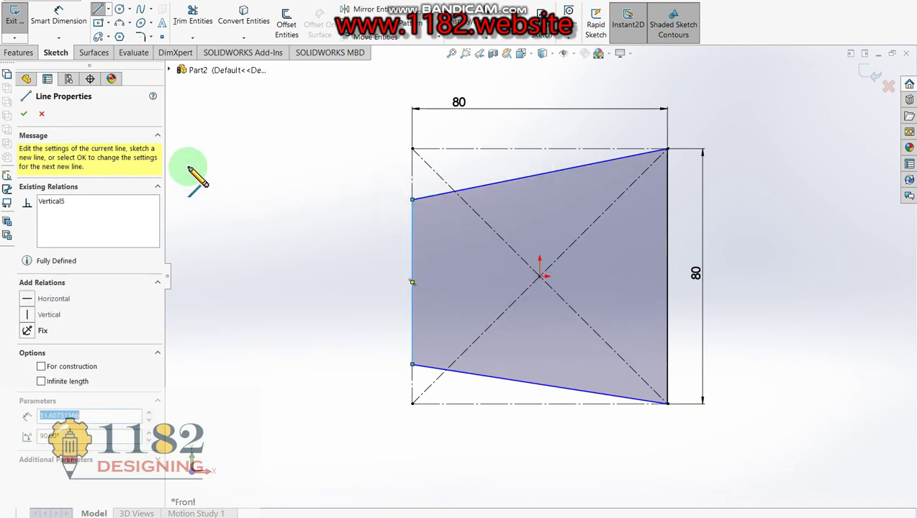
pyautogui.press('Escape')
pyautogui.click(59, 16)
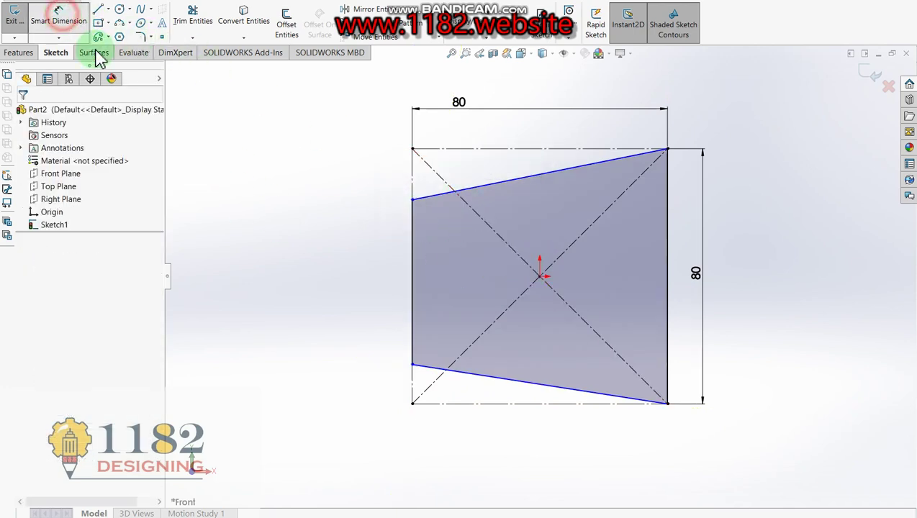
# - Dimension the trapezoid's lower-left point 11 mm above the square's bottom, marking 11 on the reference
pyautogui.click(413, 365)
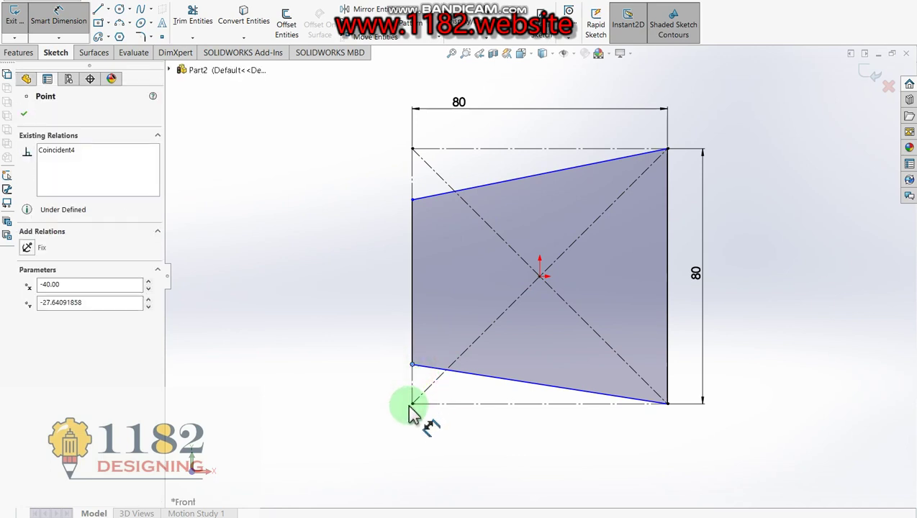
pyautogui.click(413, 405)
pyautogui.click(368, 379)
pyautogui.write('11')
pyautogui.press('Return')
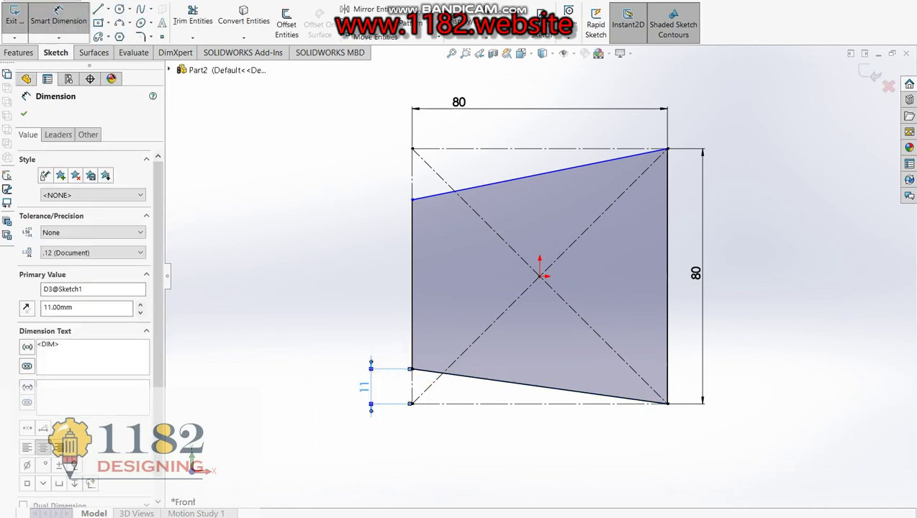
pyautogui.hotkey('alt', 'Tab')
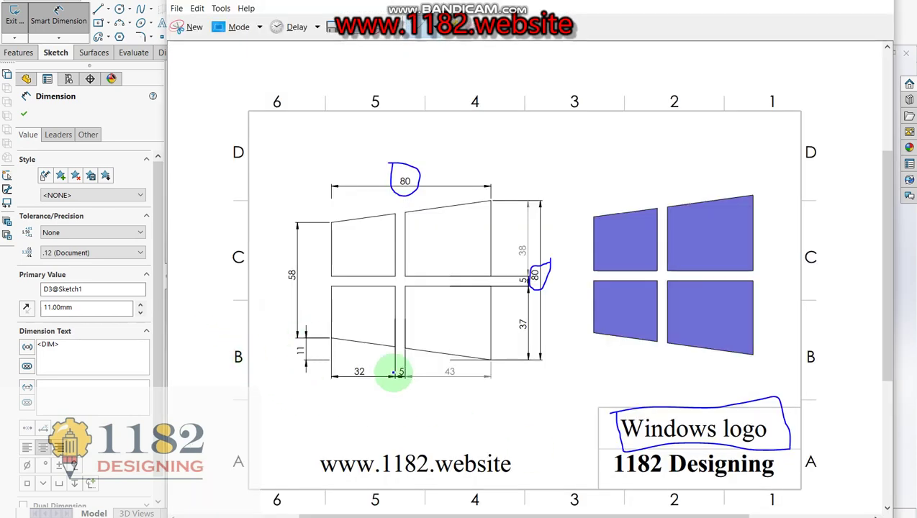
pyautogui.moveTo(288, 341)
pyautogui.mouseDown()
pyautogui.moveTo(285, 358)
pyautogui.moveTo(311, 351)
pyautogui.mouseUp()
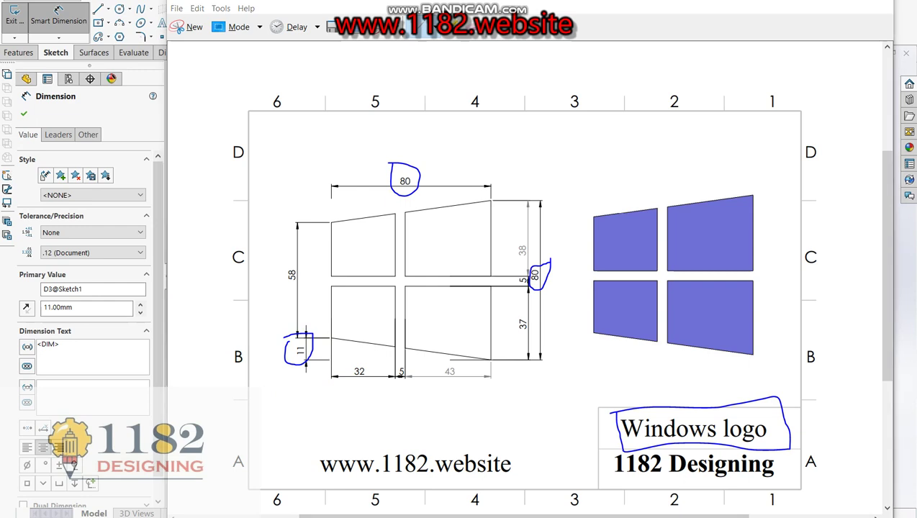
# - Dimension the trapezoid's left edge to 58 mm, then mark the 43 on the reference
pyautogui.hotkey('alt', 'Tab')
pyautogui.click(412, 262)
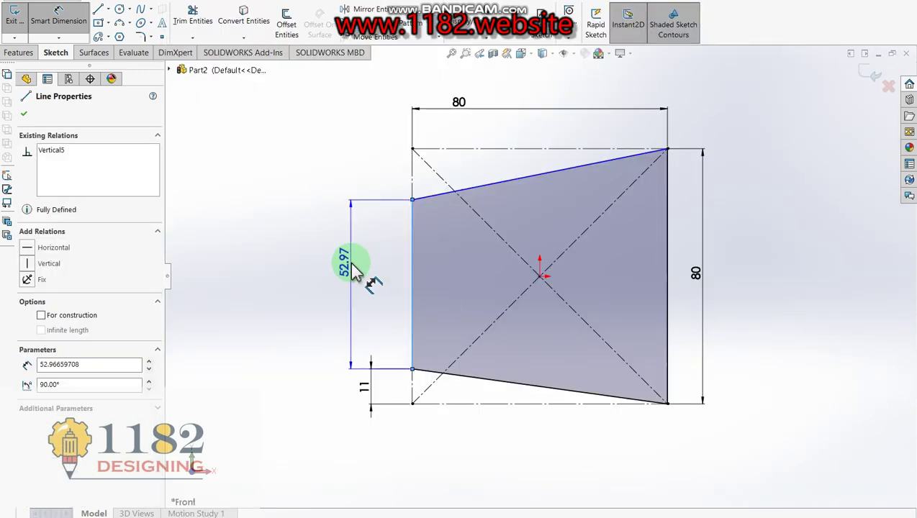
pyautogui.click(357, 266)
pyautogui.write('58')
pyautogui.press('Return')
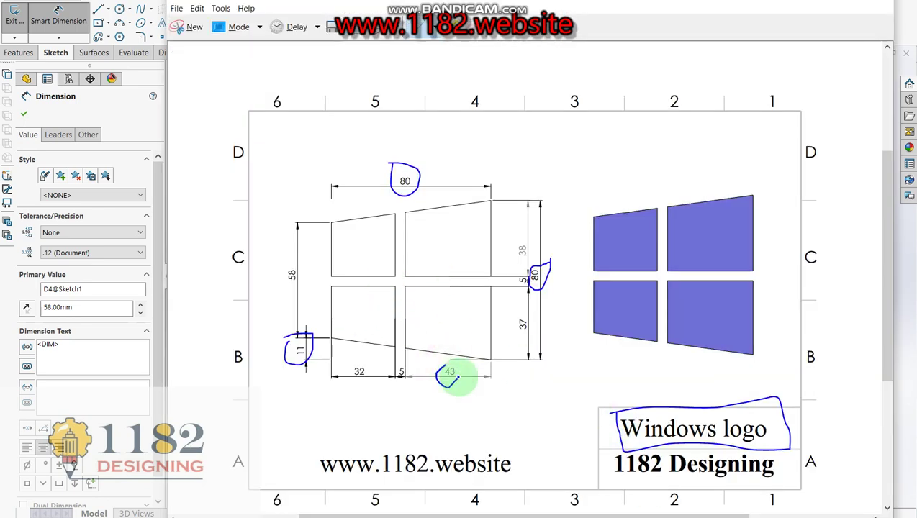
pyautogui.moveTo(443, 367); pyautogui.dragTo(446, 362)
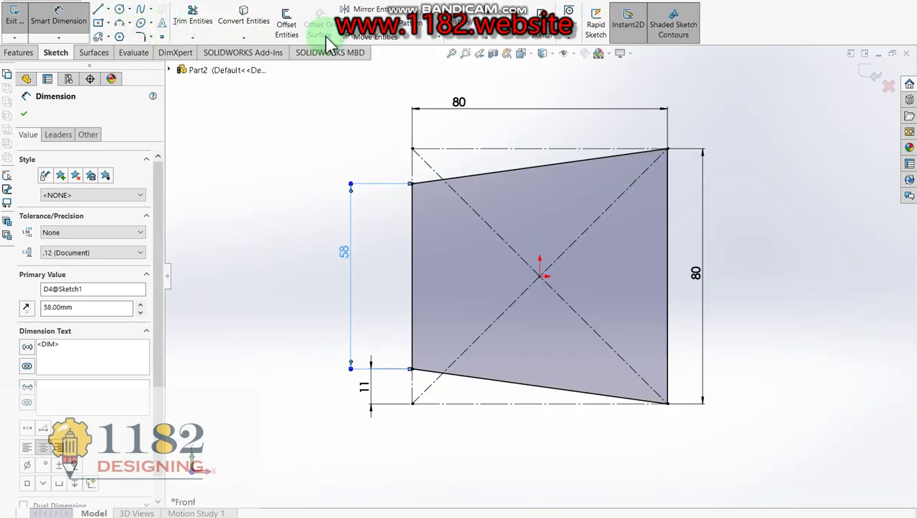
# - Offset the right edge 43 mm inward to create a vertical divider
pyautogui.click(286, 22)
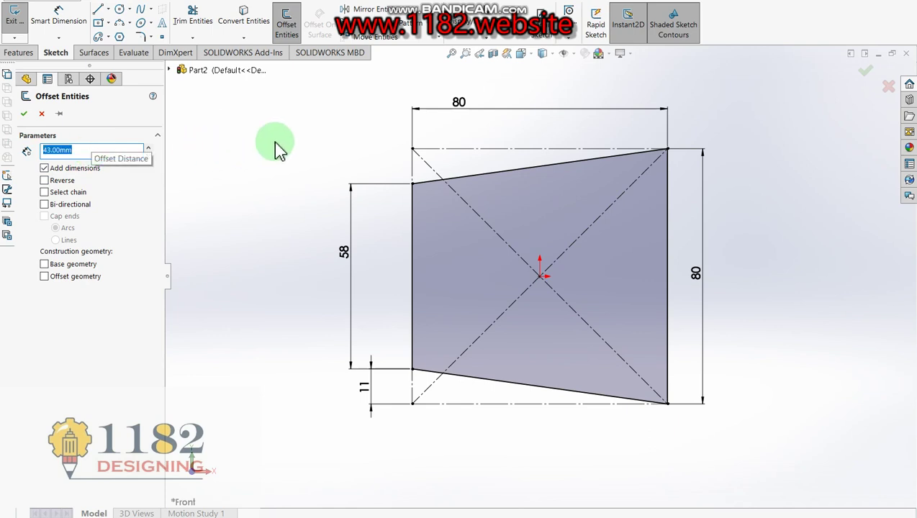
pyautogui.click(667, 277)
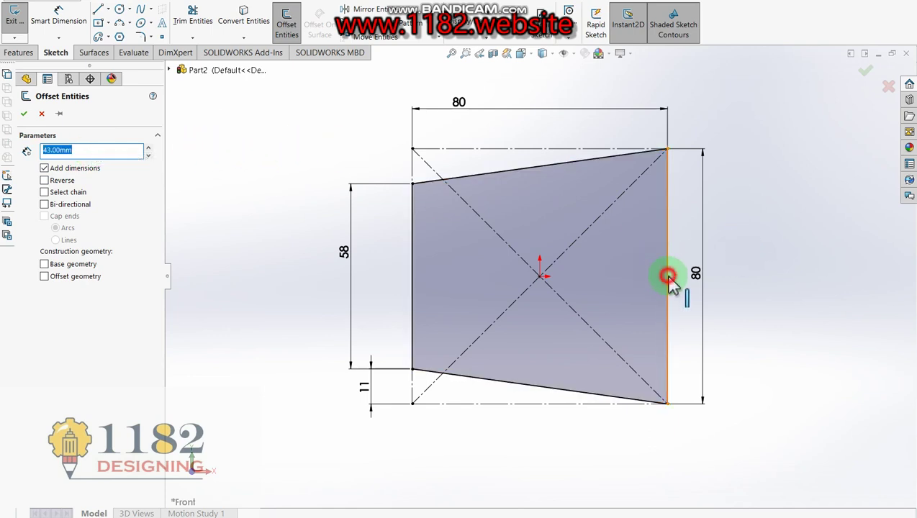
pyautogui.click(539, 307)
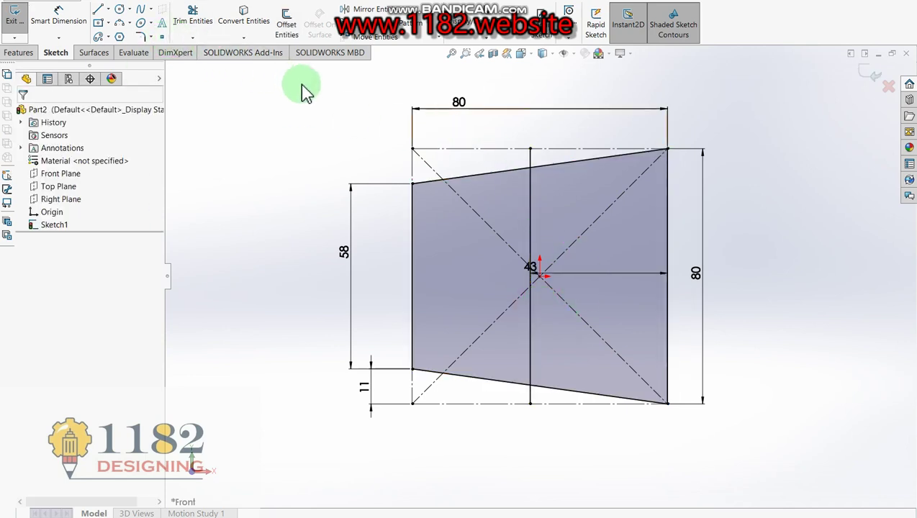
# - Offset that new vertical divider by 5 mm to form a second line
pyautogui.click(285, 25)
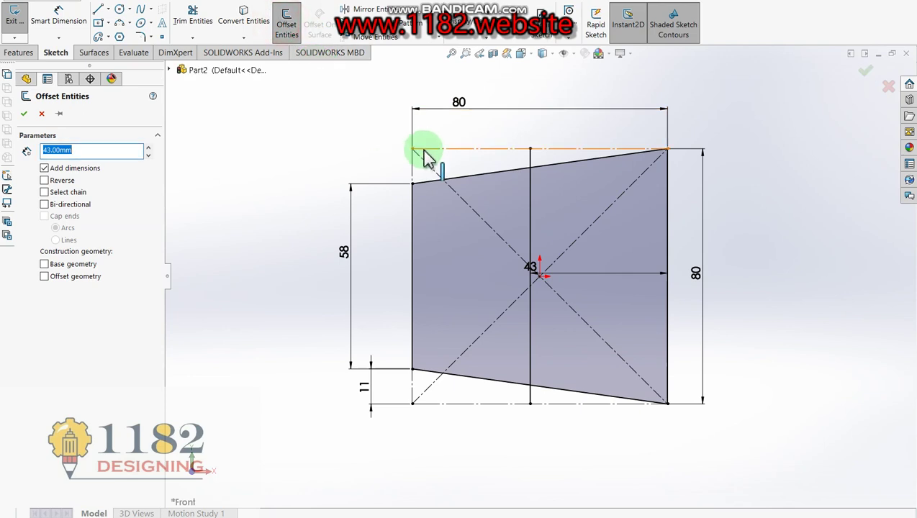
pyautogui.press('BackSpace')
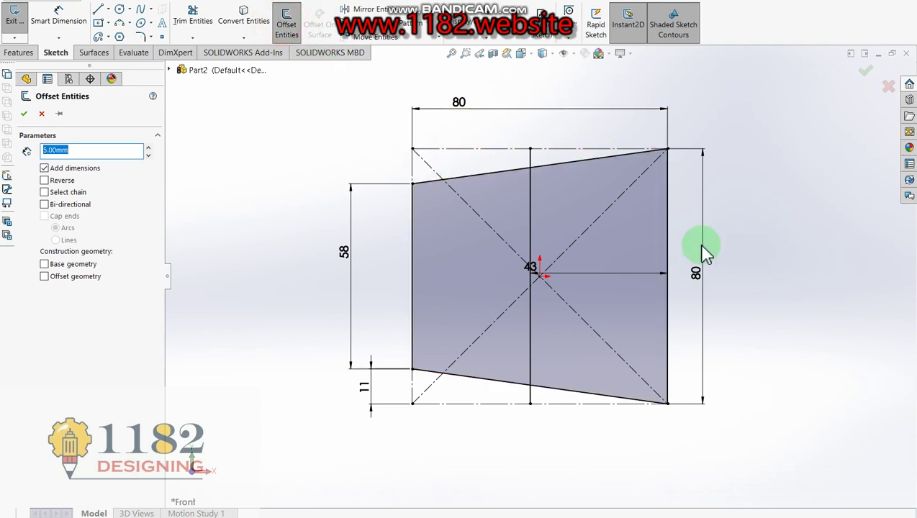
pyautogui.click(530, 225)
pyautogui.click(506, 223)
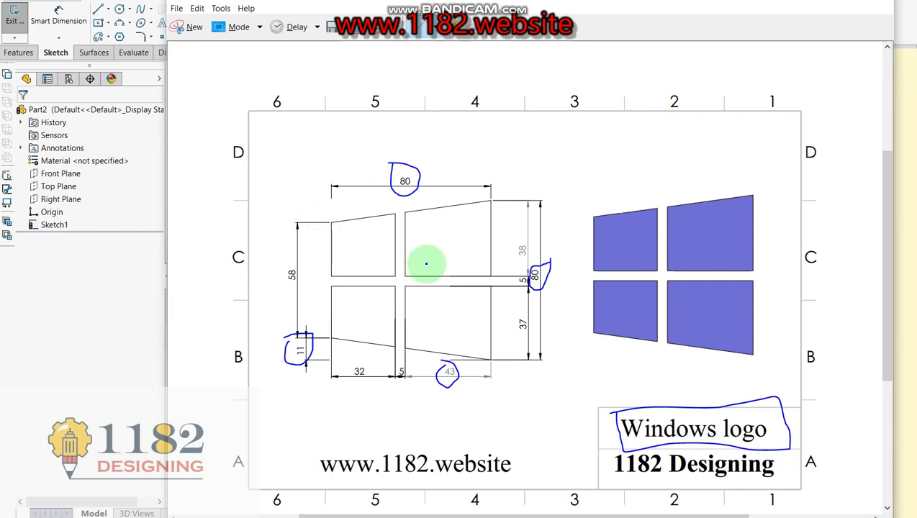
# - Mark the 5 mm gap on the reference drawing and close the reference
pyautogui.moveTo(395, 358); pyautogui.dragTo(404, 372)
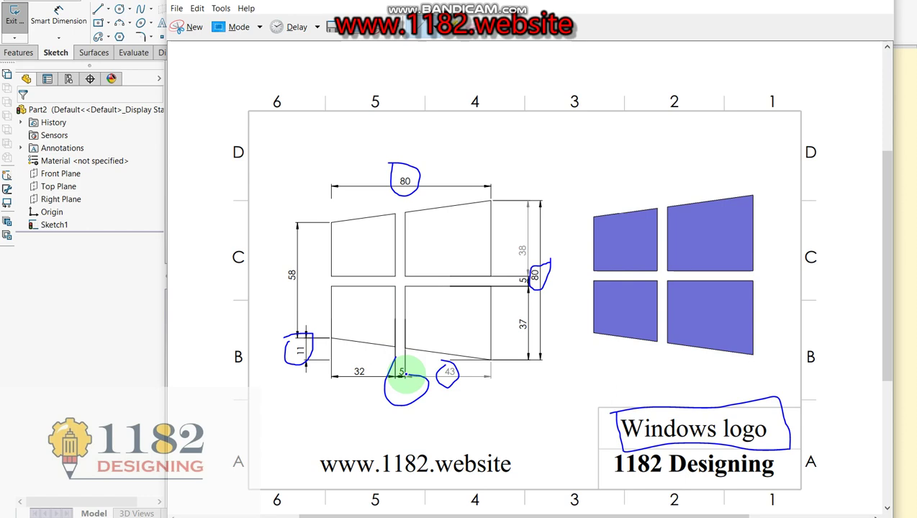
pyautogui.click(88, 295)
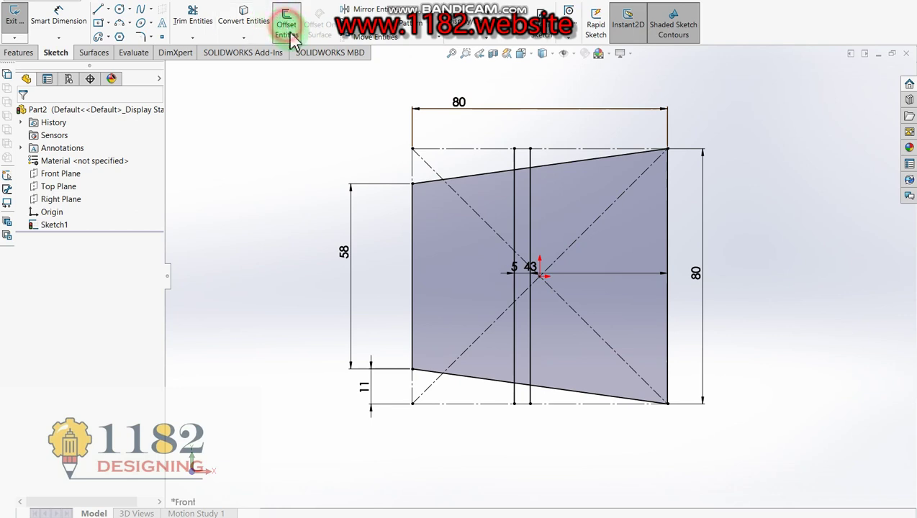
pyautogui.click(288, 30)
# - Offset the bottom edge into a horizontal divider and dimension it 37 mm high
pyautogui.click(563, 404)
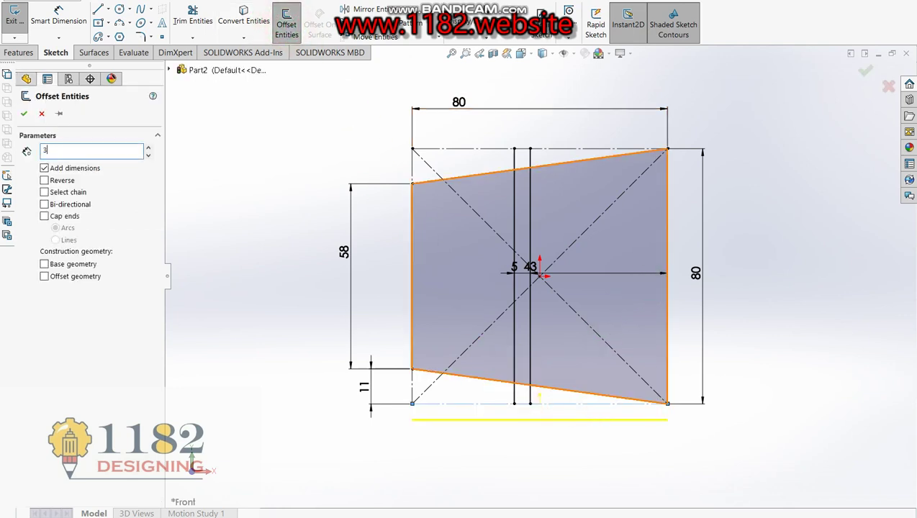
pyautogui.click(656, 302)
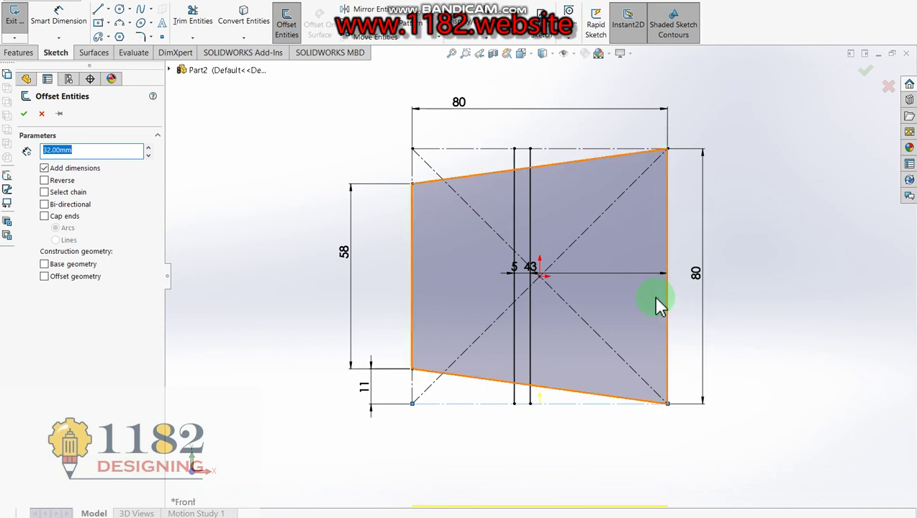
pyautogui.click(615, 296)
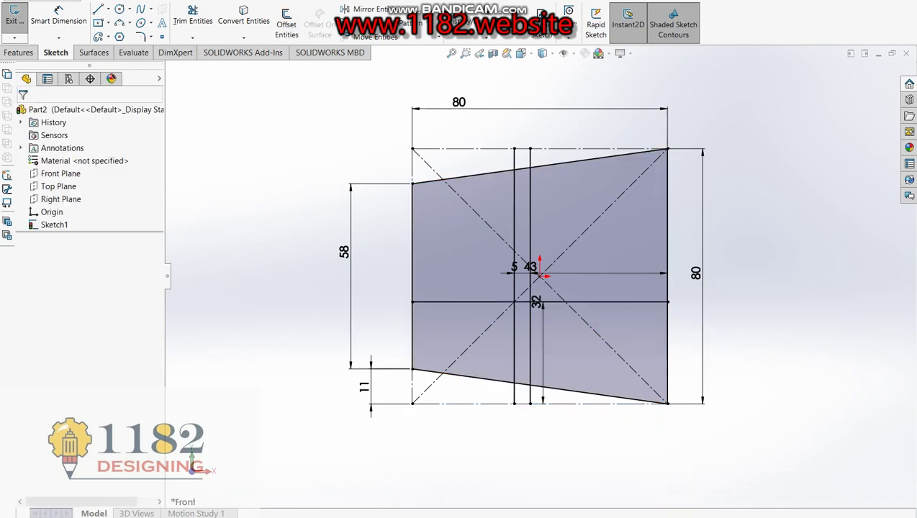
pyautogui.hotkey('alt', 'Tab')
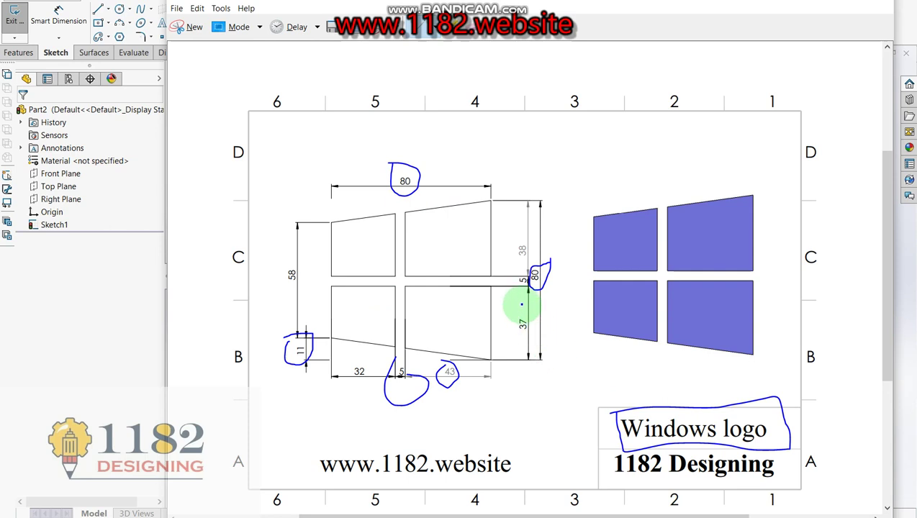
pyautogui.moveTo(512, 318); pyautogui.dragTo(516, 310)
pyautogui.click(69, 349)
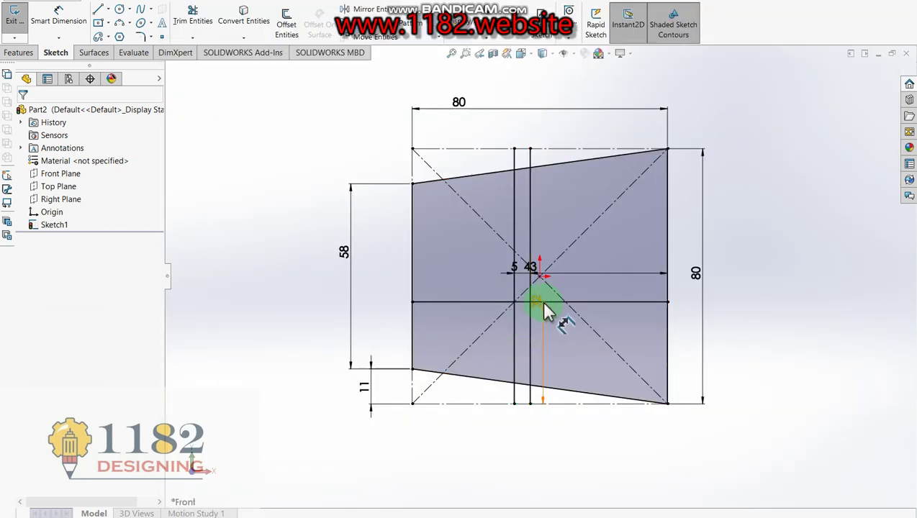
pyautogui.click(543, 308)
pyautogui.write('37')
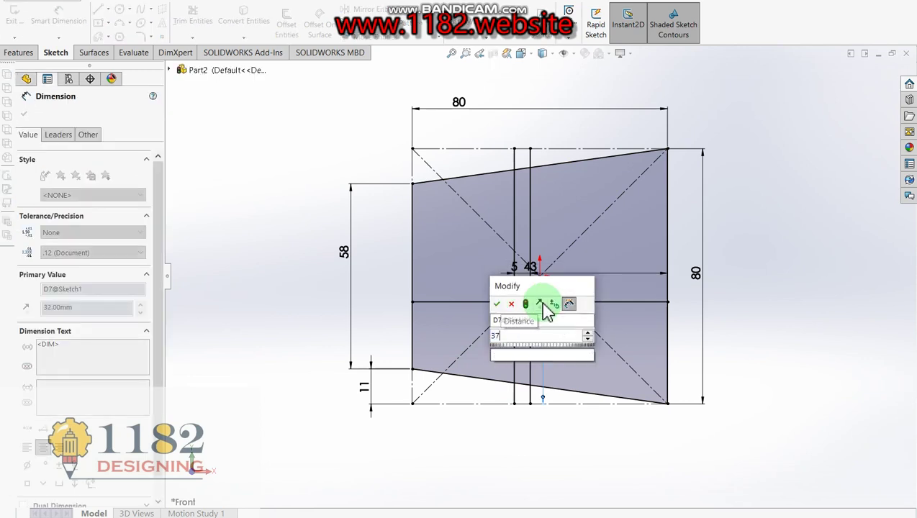
pyautogui.press('Return')
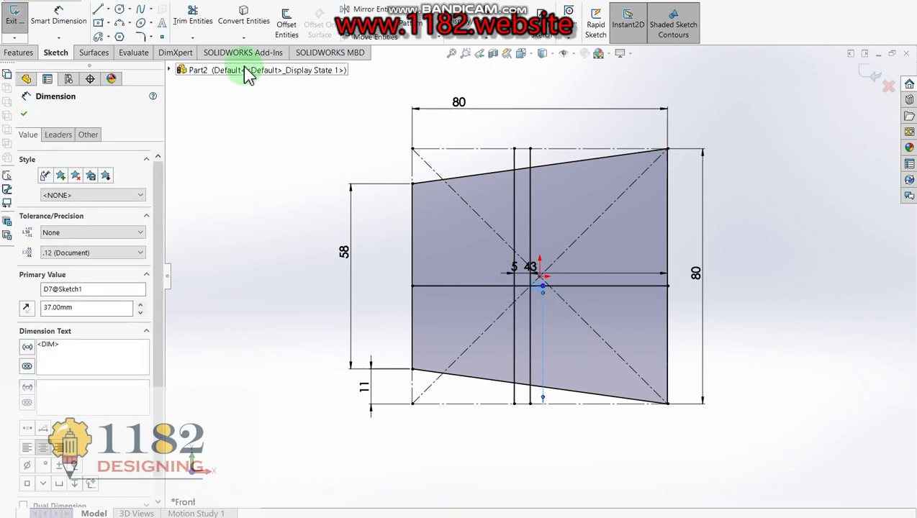
# - Offset the 37 mm horizontal divider 5 mm upward
pyautogui.click(287, 25)
pyautogui.click(547, 188)
pyautogui.click(514, 238)
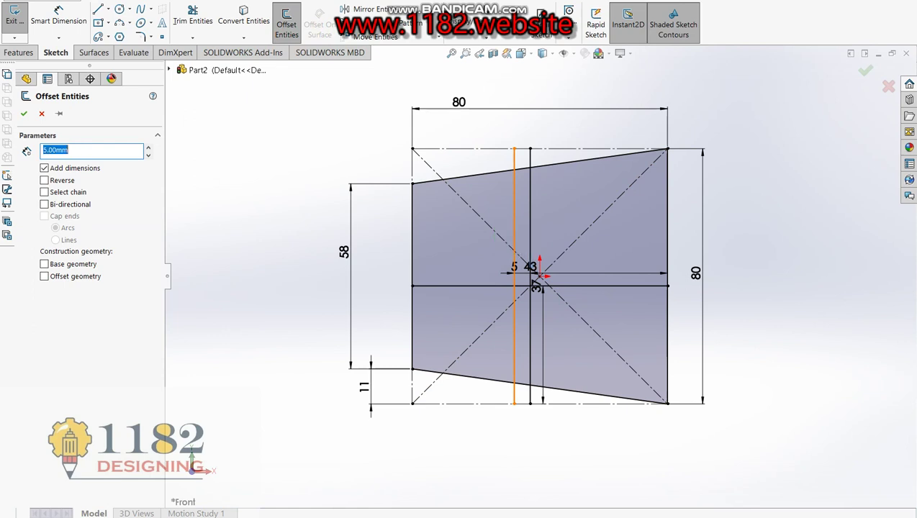
pyautogui.click(623, 275)
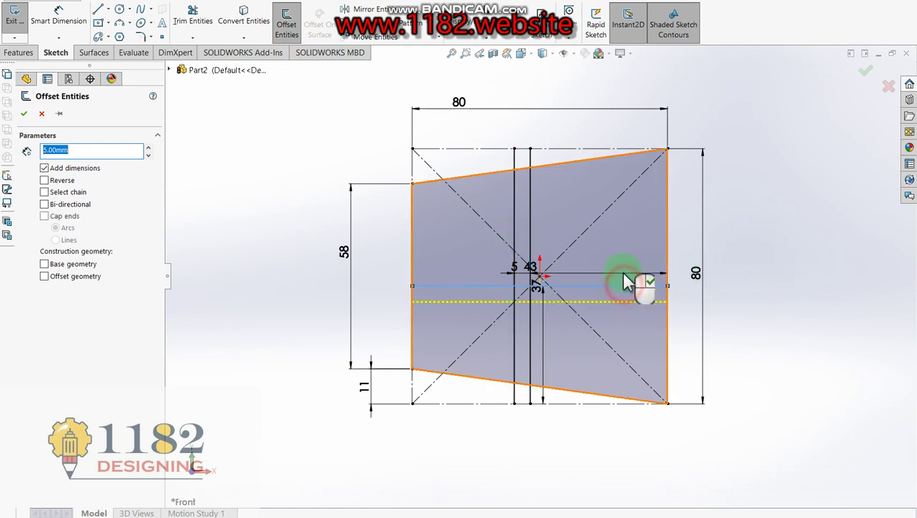
pyautogui.click(622, 261)
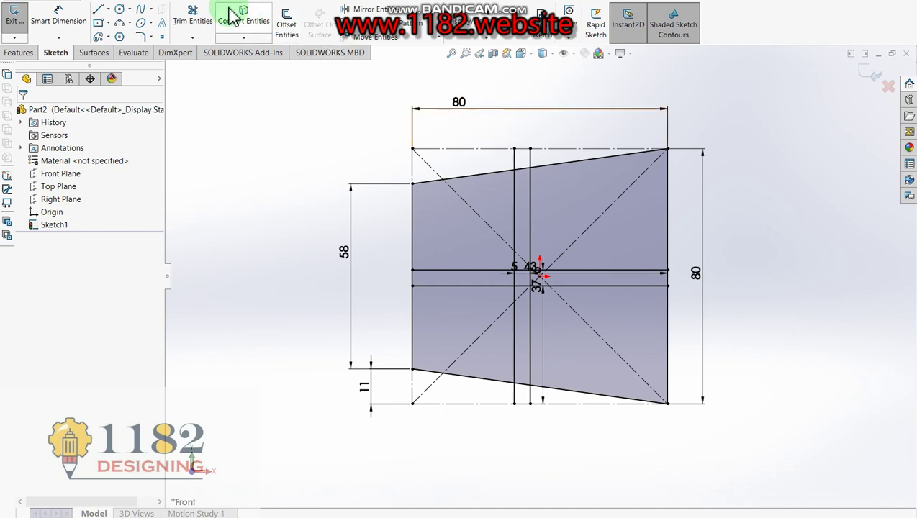
pyautogui.click(192, 16)
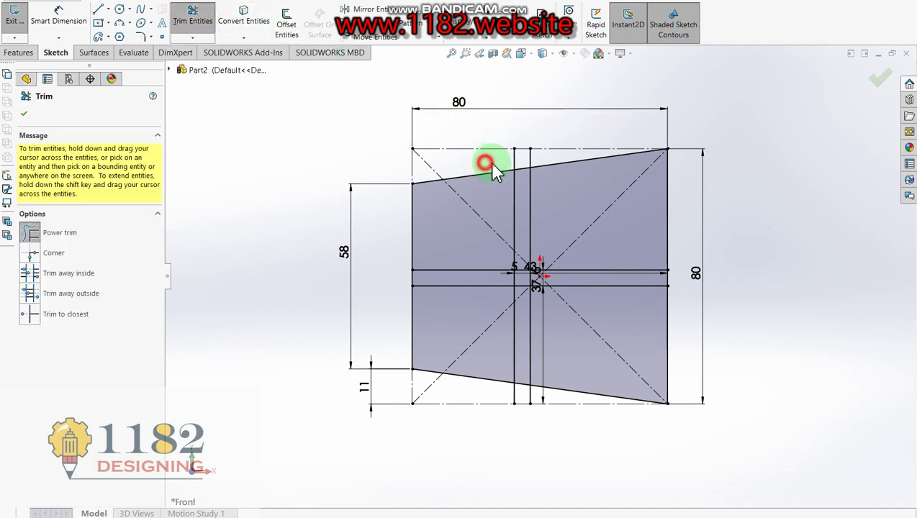
# - Trim the divider segments at the left edge, centre and bottom edge inside the gaps
pyautogui.moveTo(565, 413); pyautogui.dragTo(536, 407)
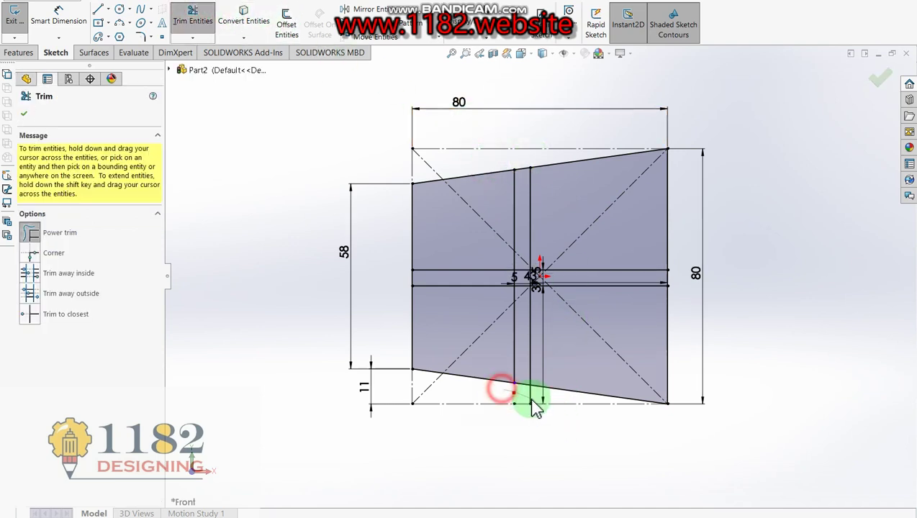
pyautogui.scroll(-3, 522, 331)
pyautogui.scroll(2, 515, 306)
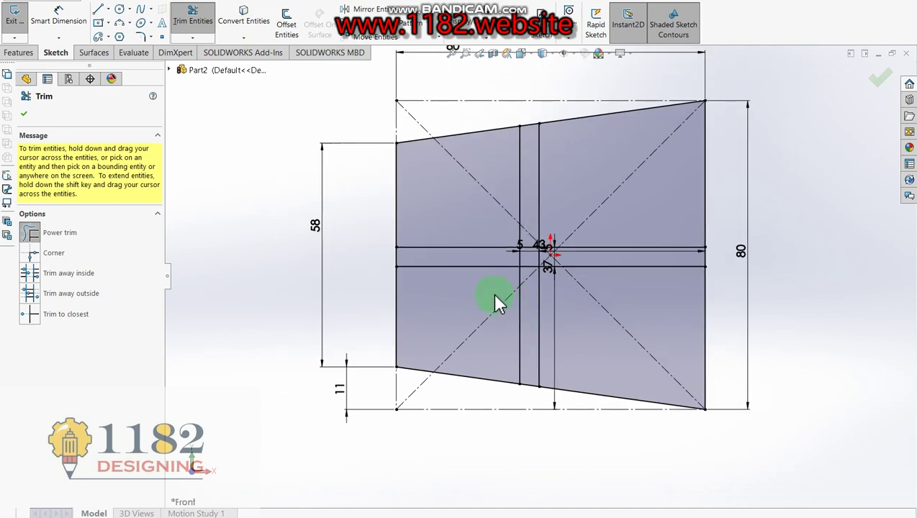
pyautogui.moveTo(374, 262); pyautogui.dragTo(389, 265)
pyautogui.moveTo(393, 265); pyautogui.dragTo(413, 264)
pyautogui.moveTo(466, 255)
pyautogui.mouseDown()
pyautogui.moveTo(525, 253)
pyautogui.moveTo(550, 126)
pyautogui.moveTo(530, 142)
pyautogui.mouseUp()
pyautogui.moveTo(635, 286); pyautogui.dragTo(526, 401)
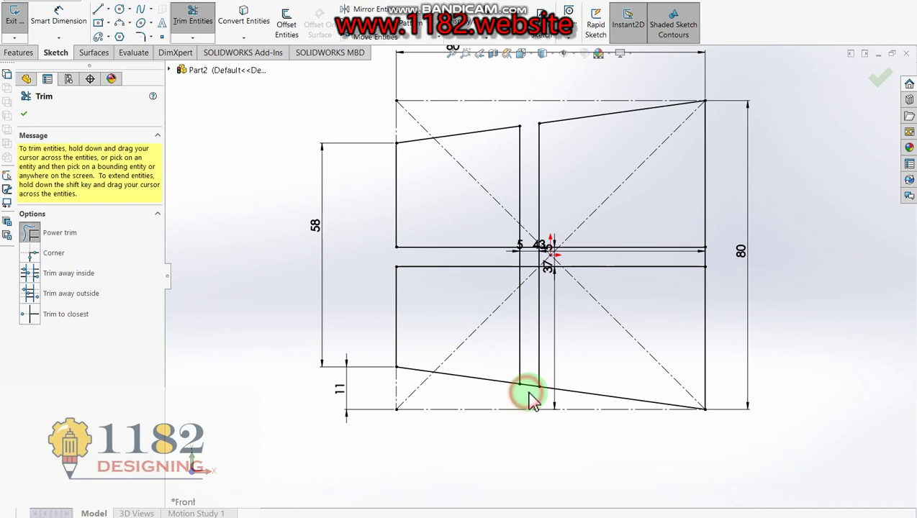
pyautogui.moveTo(532, 391); pyautogui.dragTo(649, 294)
# - Trim the remaining right-edge and centre segments to close the upper panes
pyautogui.moveTo(711, 261); pyautogui.dragTo(702, 262)
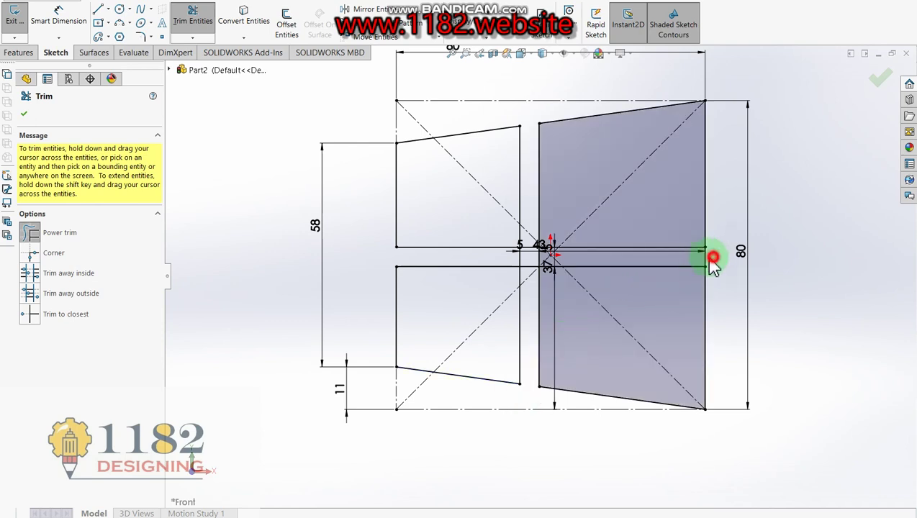
pyautogui.scroll(-1, 536, 264)
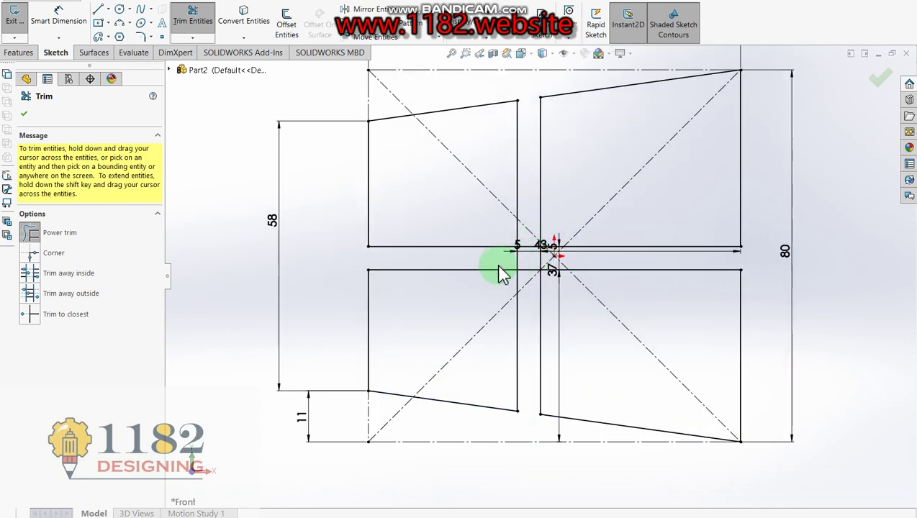
pyautogui.moveTo(498, 268); pyautogui.dragTo(521, 269)
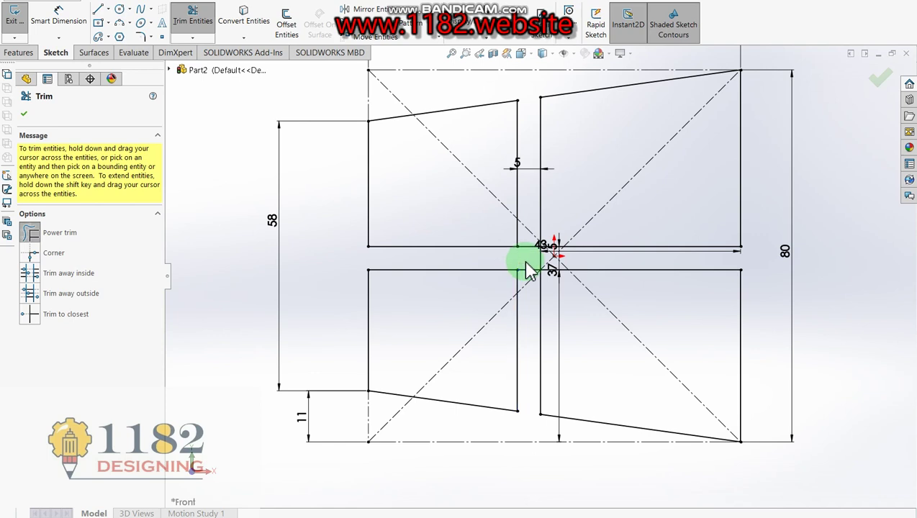
pyautogui.moveTo(529, 250)
pyautogui.mouseDown()
pyautogui.moveTo(531, 272)
pyautogui.moveTo(548, 262)
pyautogui.mouseUp()
pyautogui.scroll(-1, 519, 272)
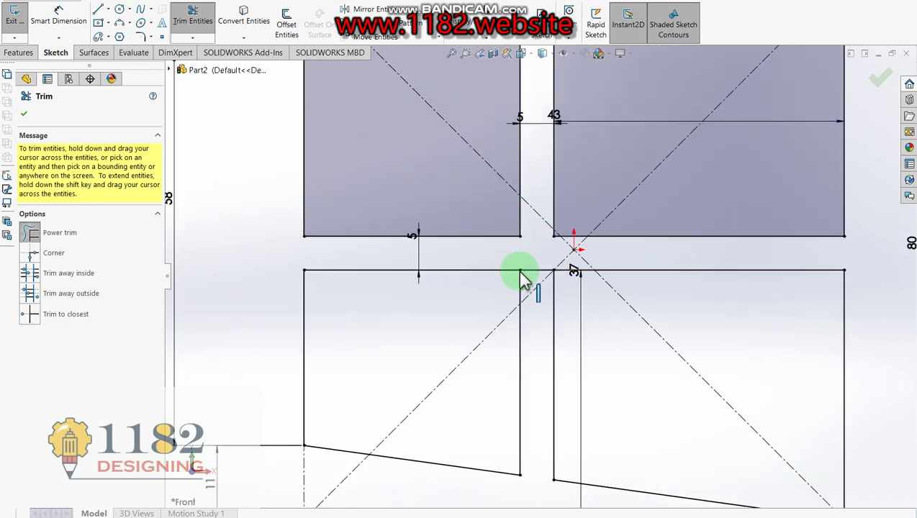
pyautogui.scroll(-1, 533, 270)
pyautogui.moveTo(547, 263); pyautogui.dragTo(547, 284)
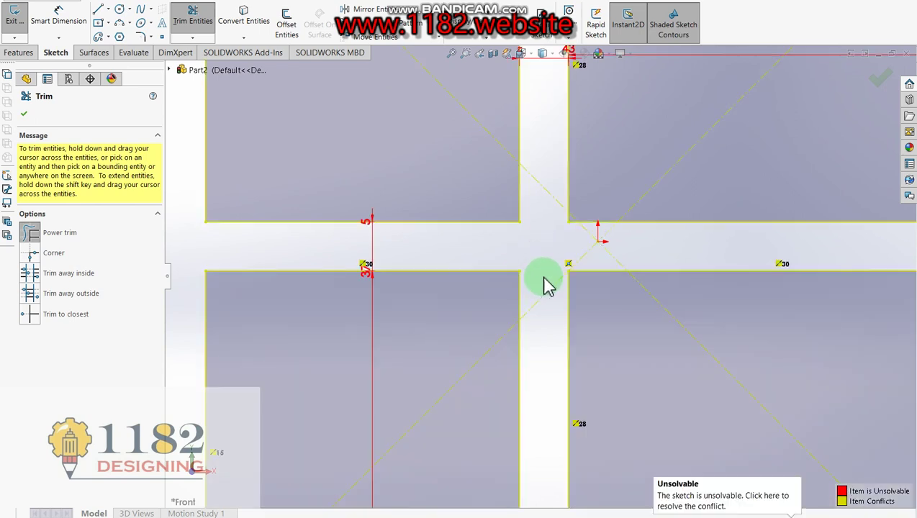
pyautogui.press('Escape')
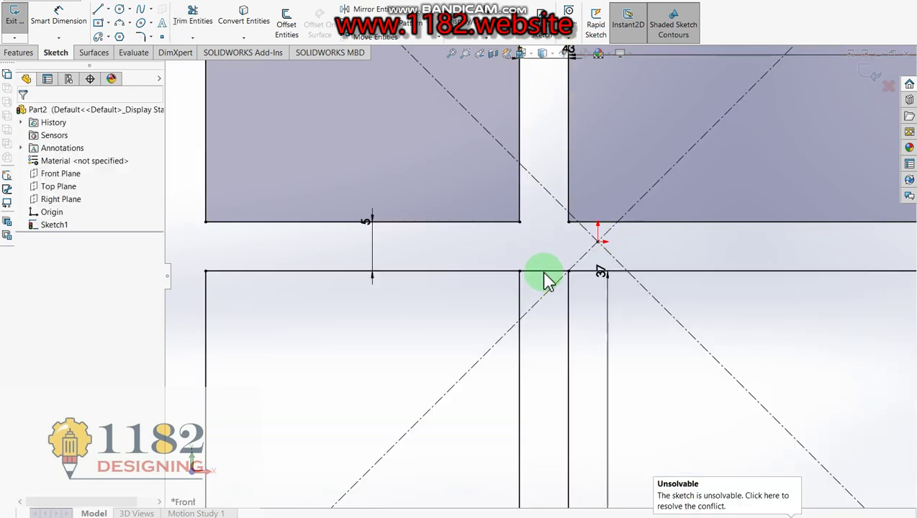
# - Dimension the vertical line at 37 to fully define the sketch
pyautogui.scroll(2, 542, 277)
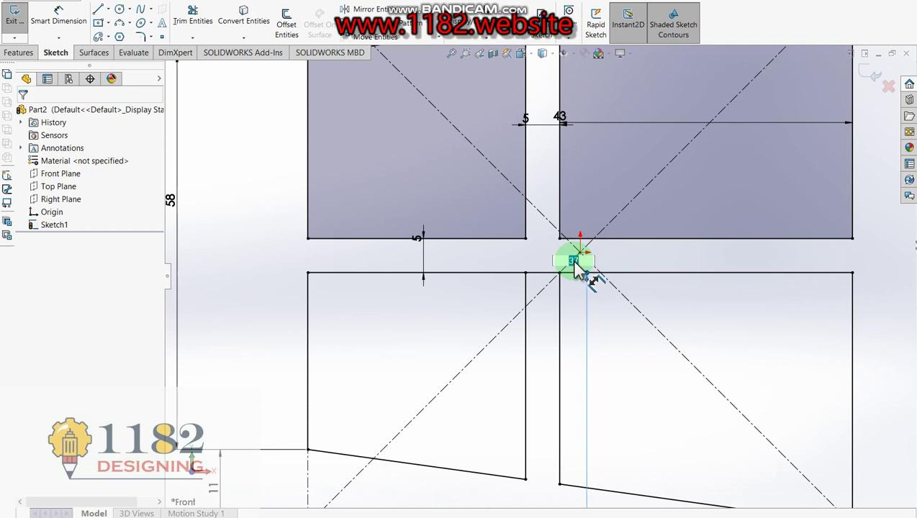
pyautogui.scroll(1, 576, 265)
pyautogui.scroll(1, 573, 265)
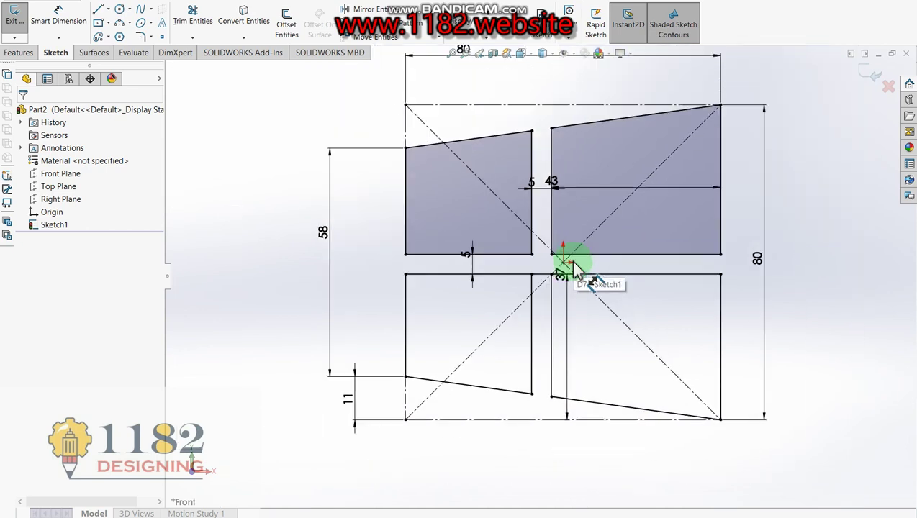
pyautogui.scroll(1, 551, 251)
pyautogui.scroll(-1, 554, 238)
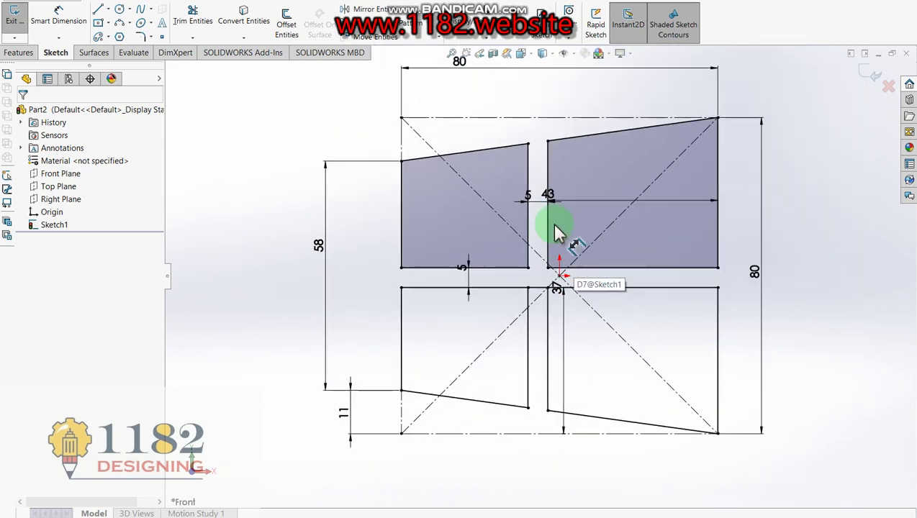
pyautogui.click(557, 288)
pyautogui.click(564, 352)
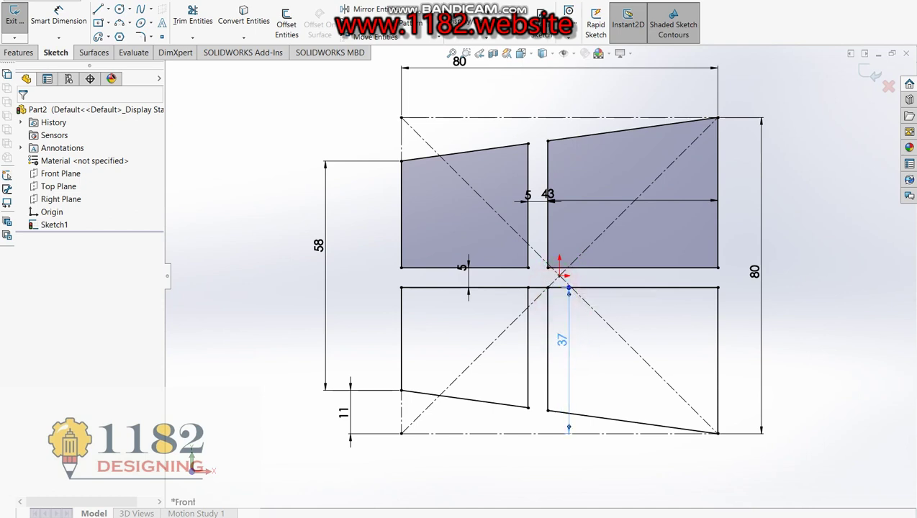
pyautogui.click(560, 288)
pyautogui.press('Escape')
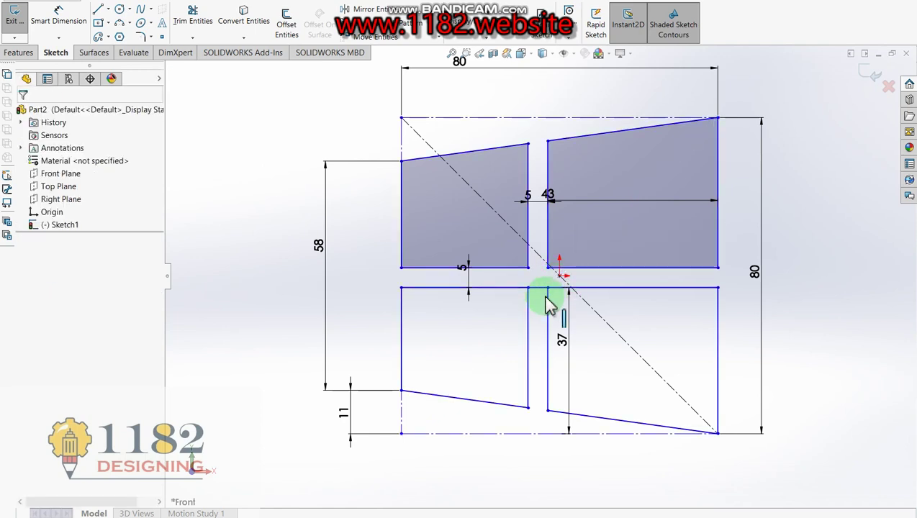
# - Trim the segment bridging the lower panes so all four panes close
pyautogui.click(192, 15)
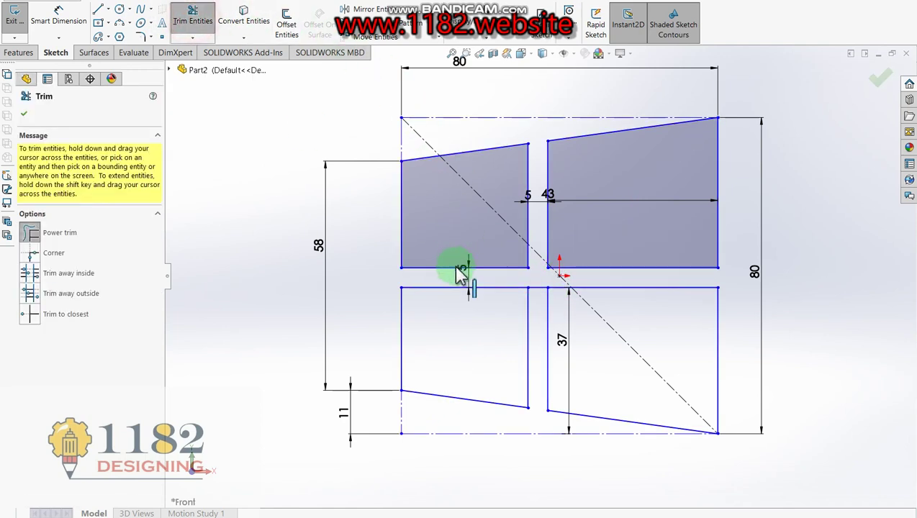
pyautogui.click(537, 288)
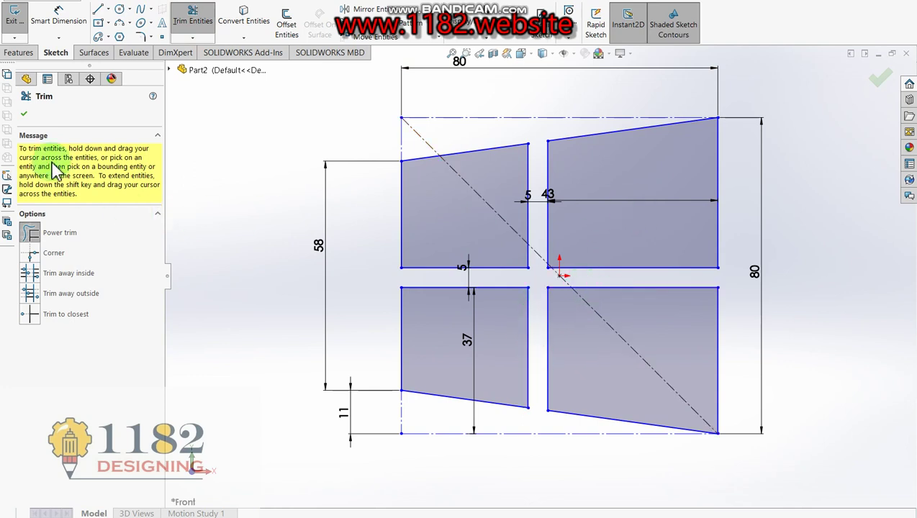
pyautogui.click(25, 115)
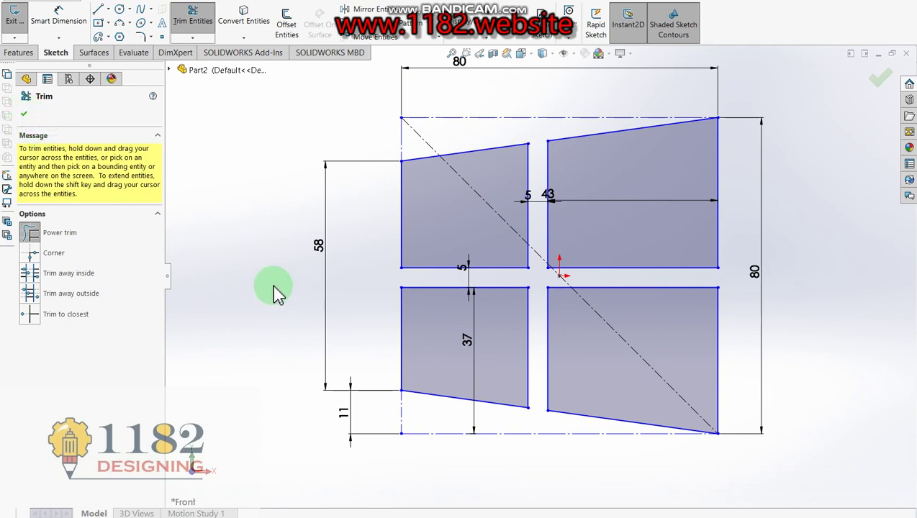
pyautogui.click(24, 114)
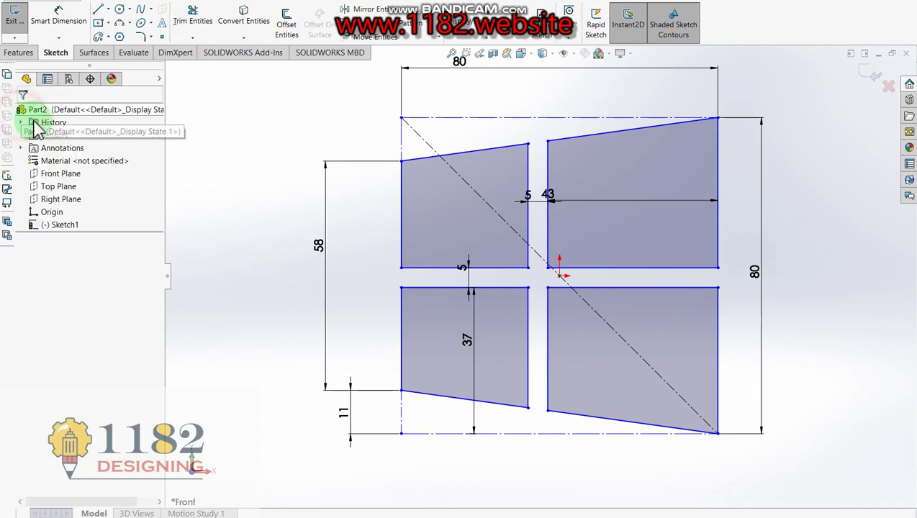
# - Extrude the four panes 10 mm with a Mid Plane end condition
pyautogui.click(869, 74)
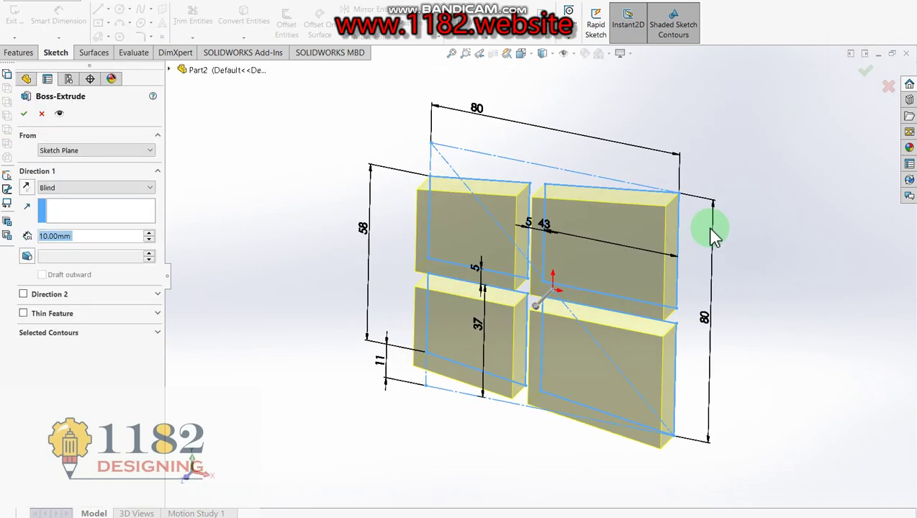
pyautogui.click(93, 187)
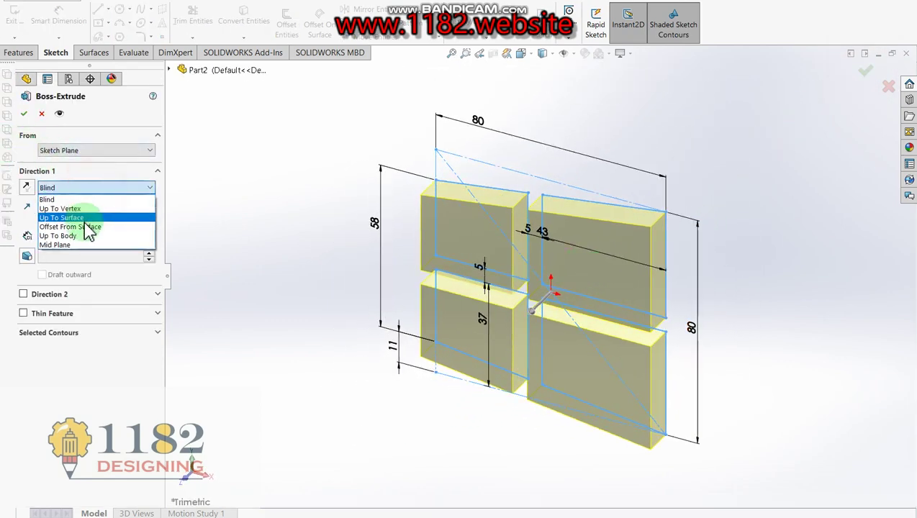
pyautogui.click(80, 249)
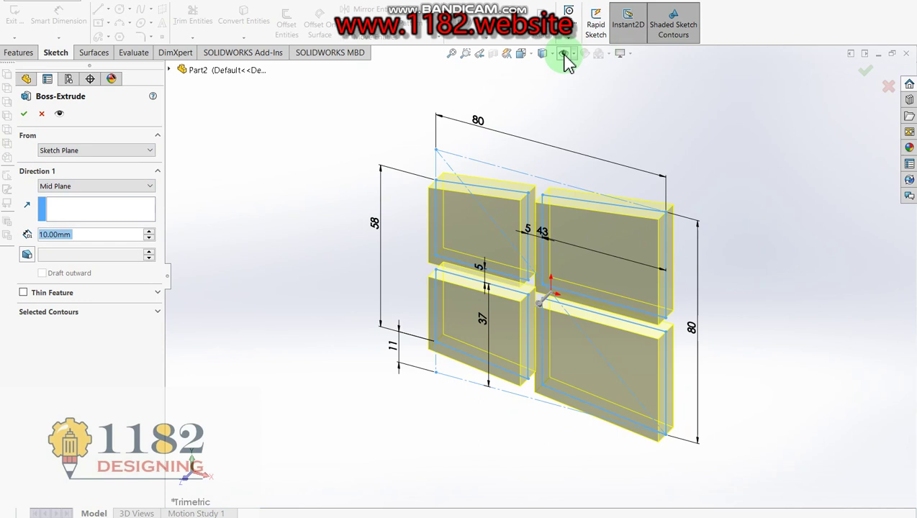
pyautogui.click(25, 114)
pyautogui.click(26, 114)
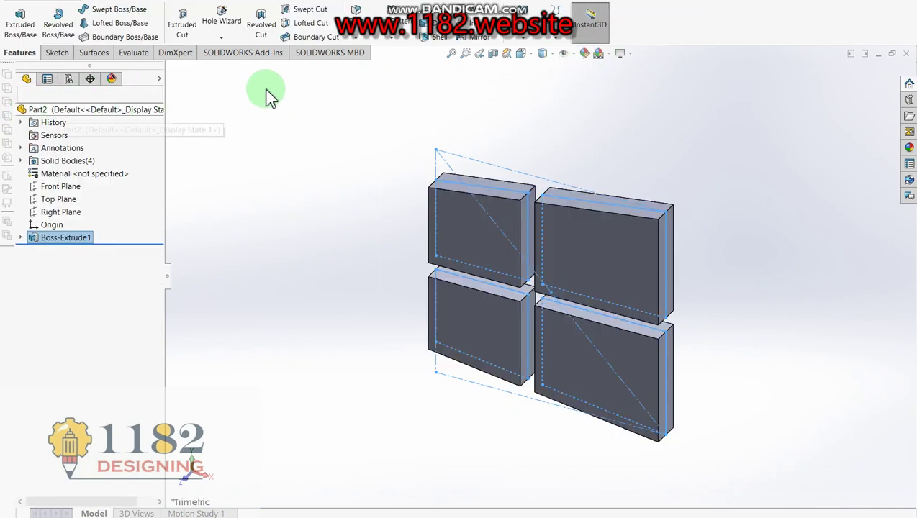
# - Apply the Plain White scene, colour the whole part blue, and view it from the front
pyautogui.click(606, 55)
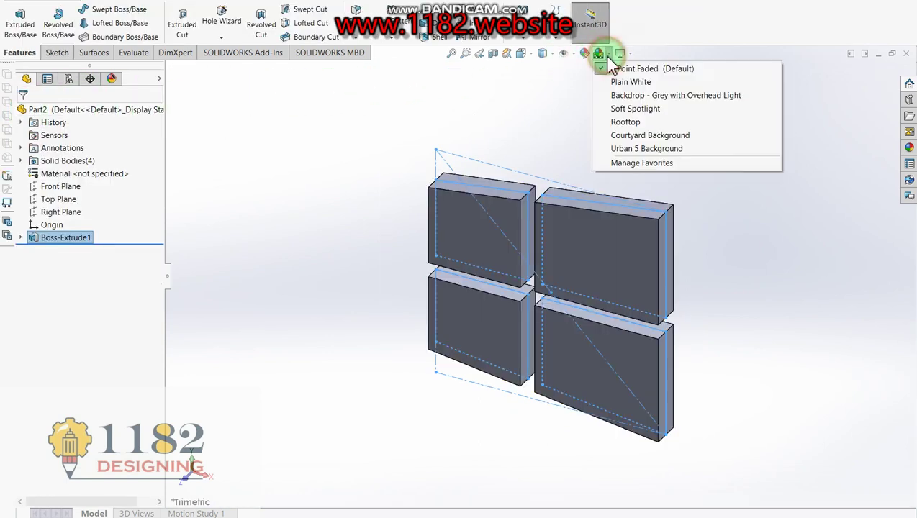
pyautogui.click(617, 83)
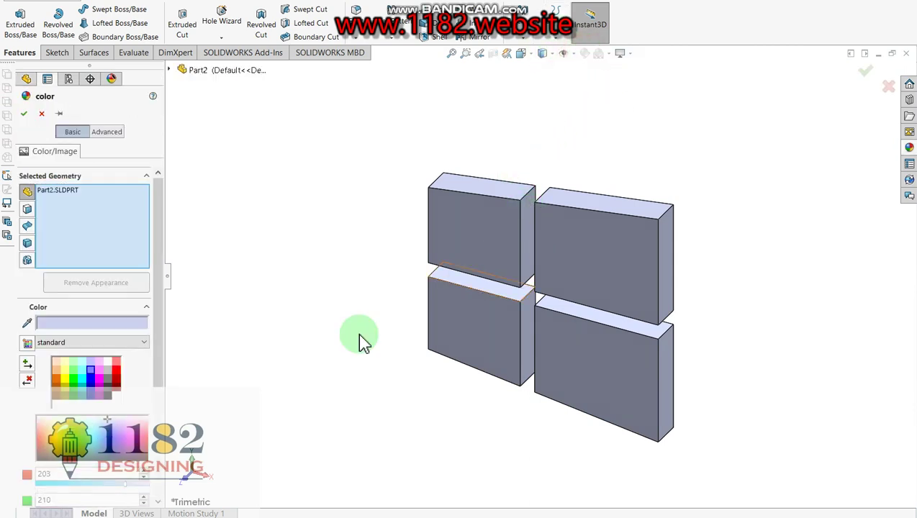
pyautogui.click(91, 371)
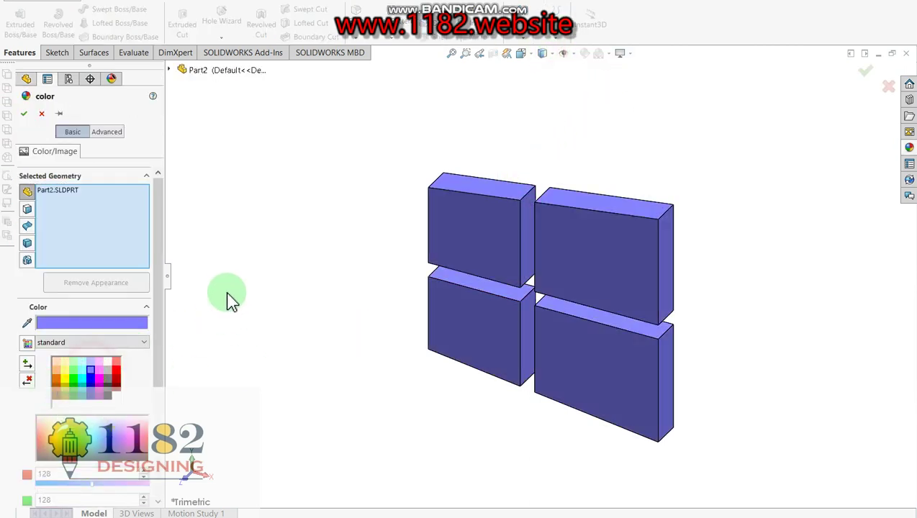
pyautogui.click(24, 114)
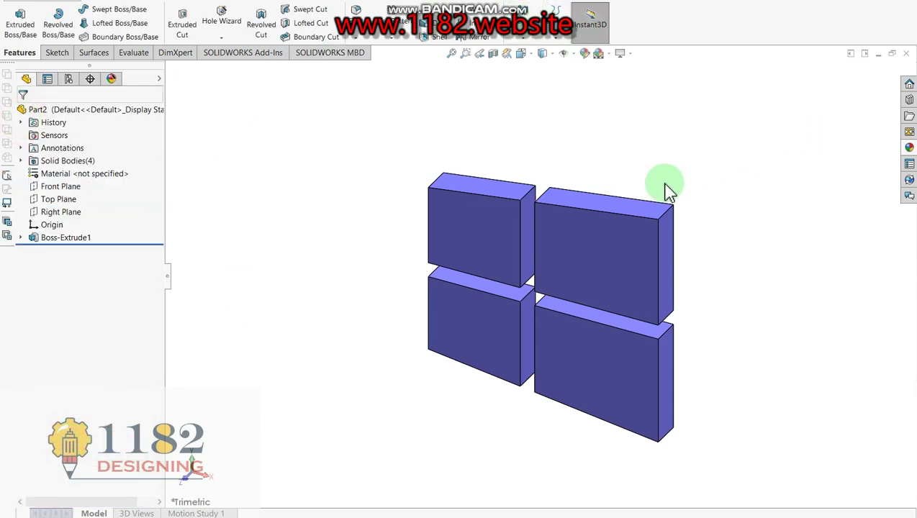
pyautogui.hotkey('ctrl', '1')
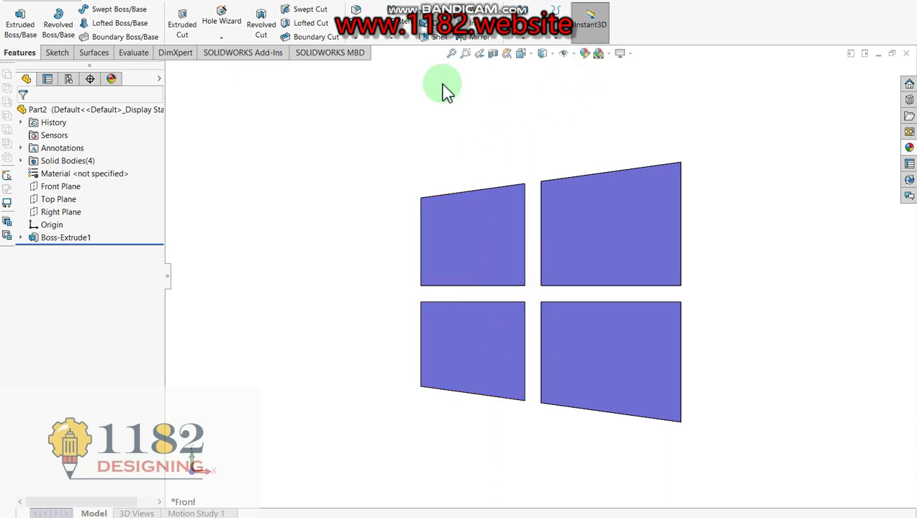
# - Recolour the part from light blue to a deeper blue-violet appearance
pyautogui.click(595, 60)
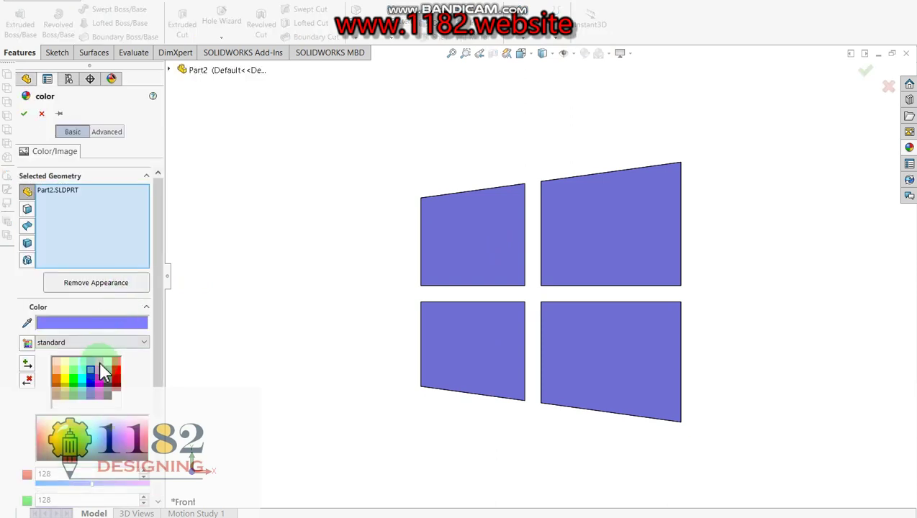
pyautogui.click(87, 361)
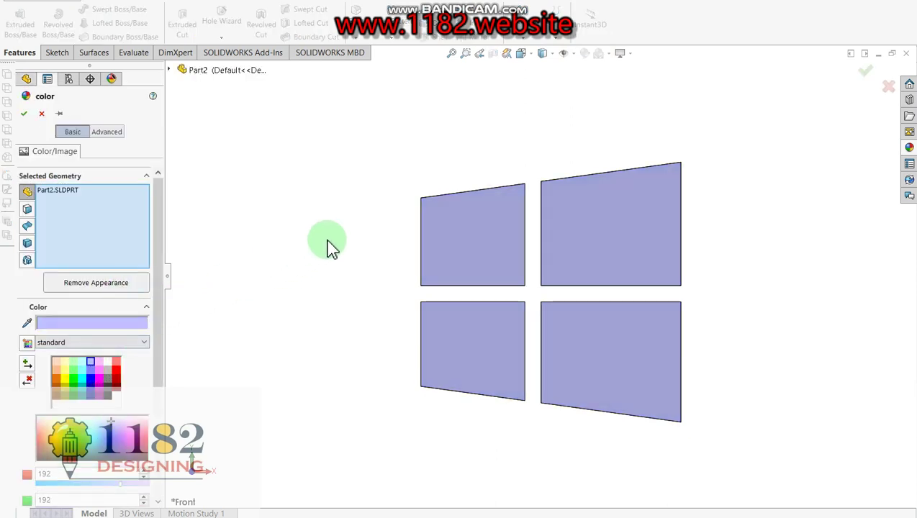
pyautogui.click(89, 370)
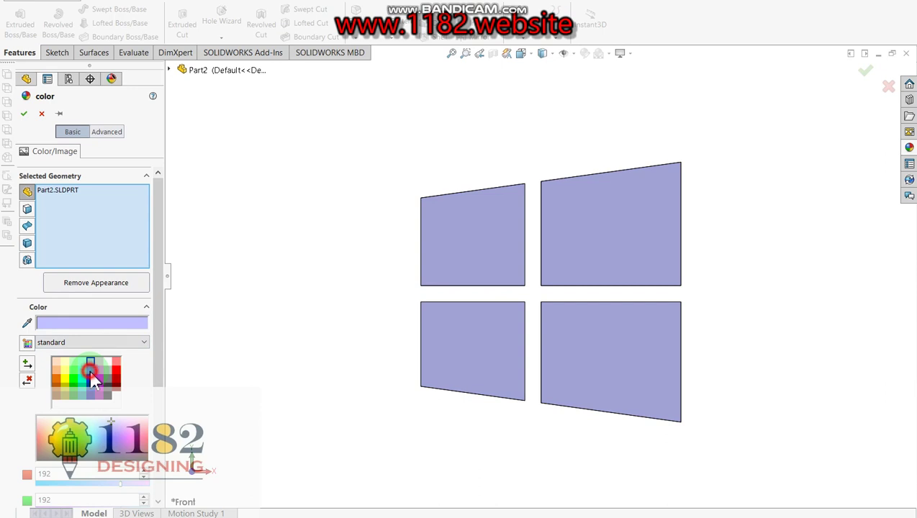
pyautogui.click(24, 114)
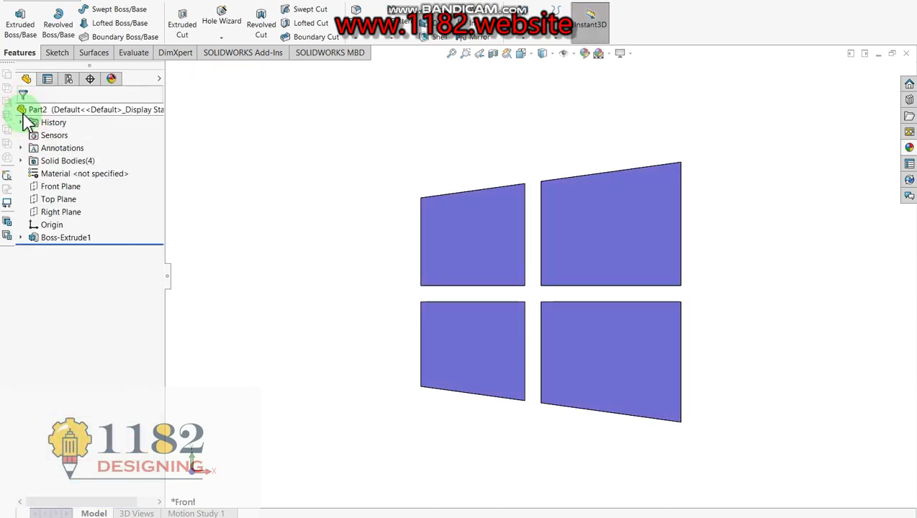